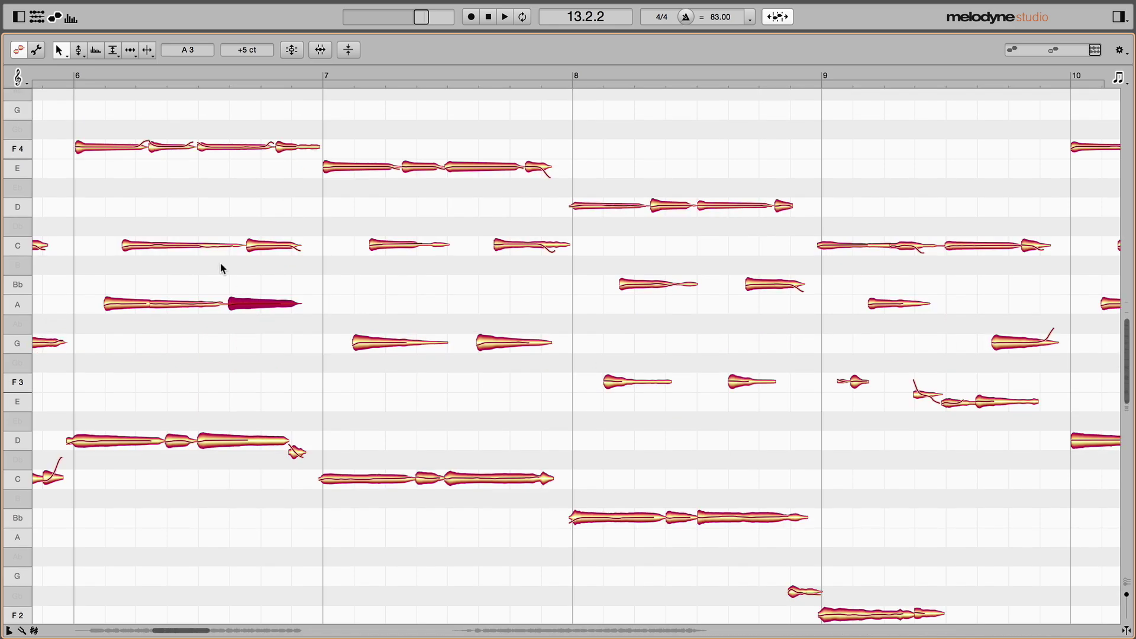
Step: Show the track and note inspectors, with guitar mixer settings and enlarged note parameters
left_click(19, 17)
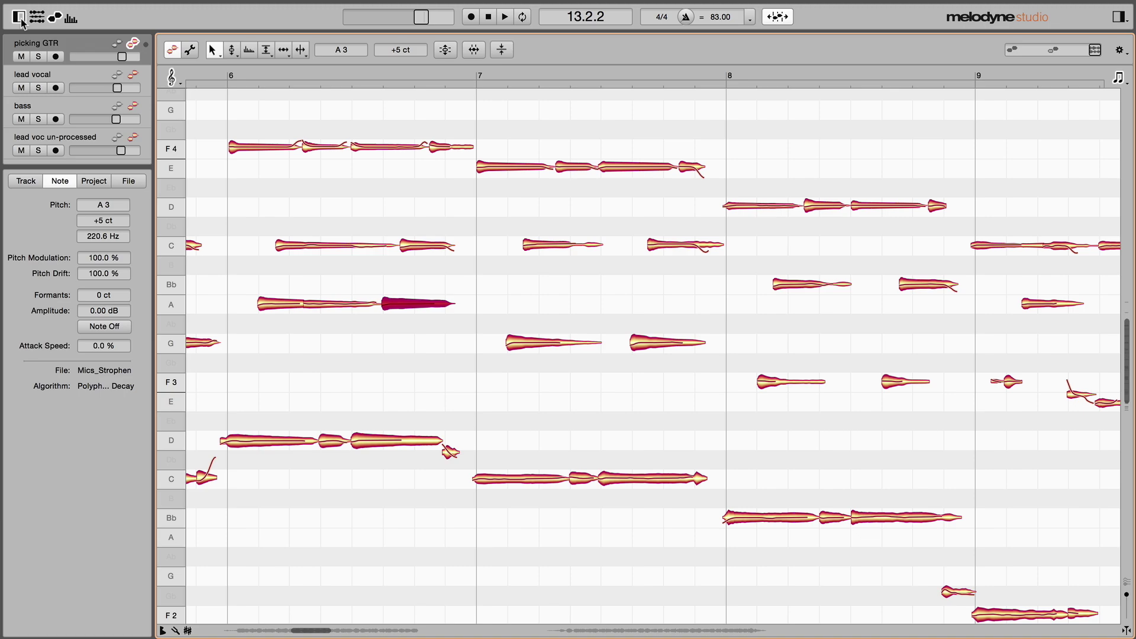
left_click(34, 184)
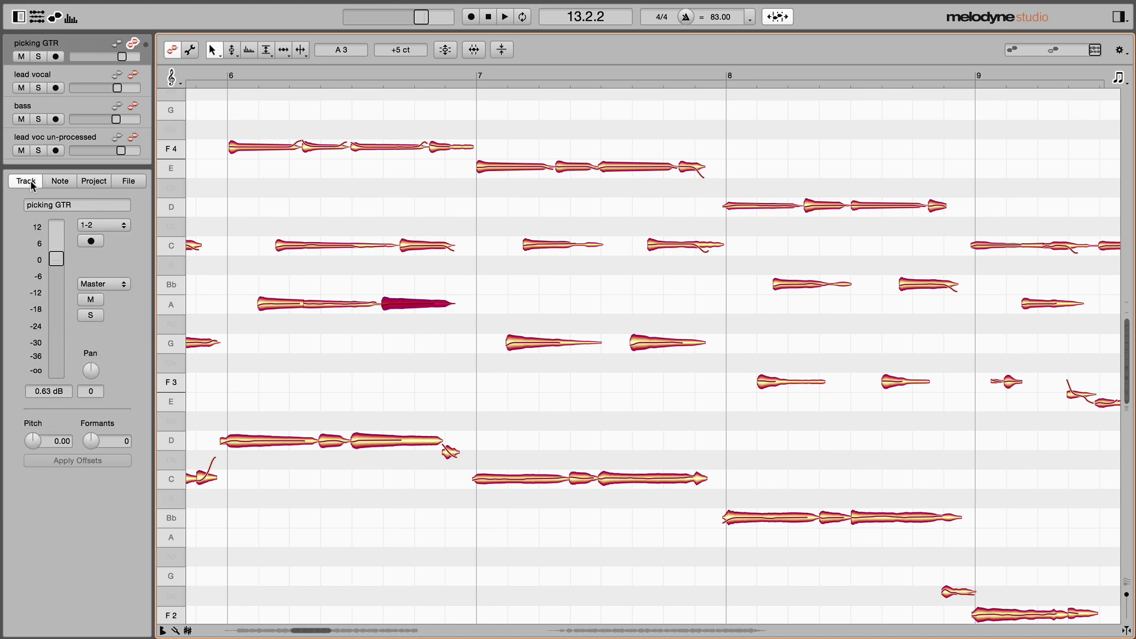
left_click(60, 184)
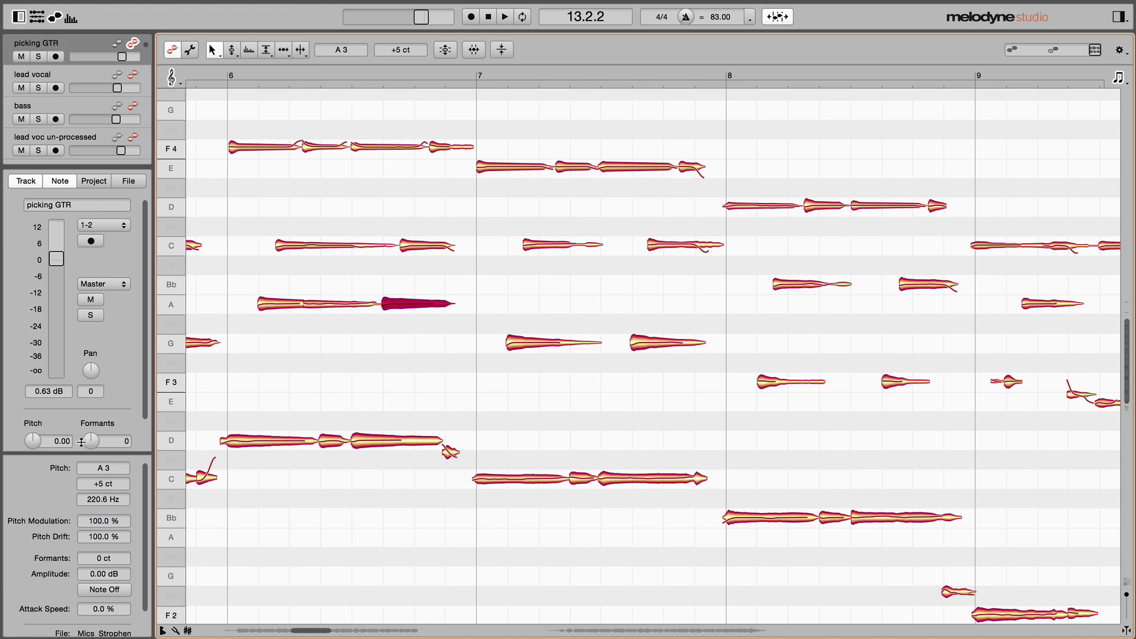
left_click_drag(79, 456, 81, 407)
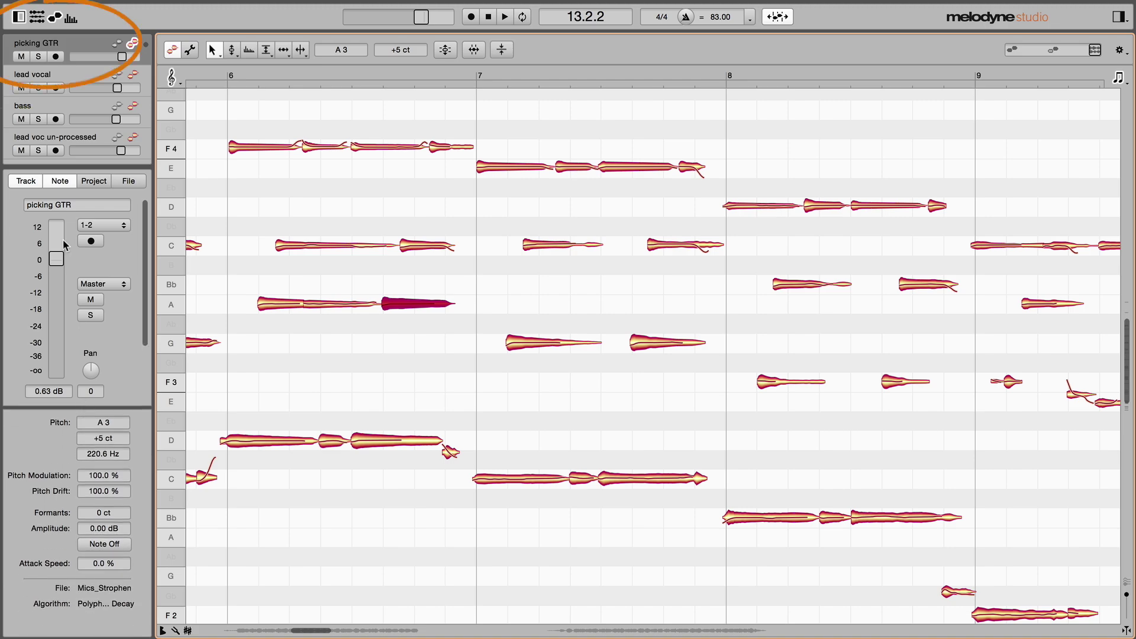
Step: Open and enlarge the four-track overview, select the lead vocal and open the Sound Editor
left_click(42, 21)
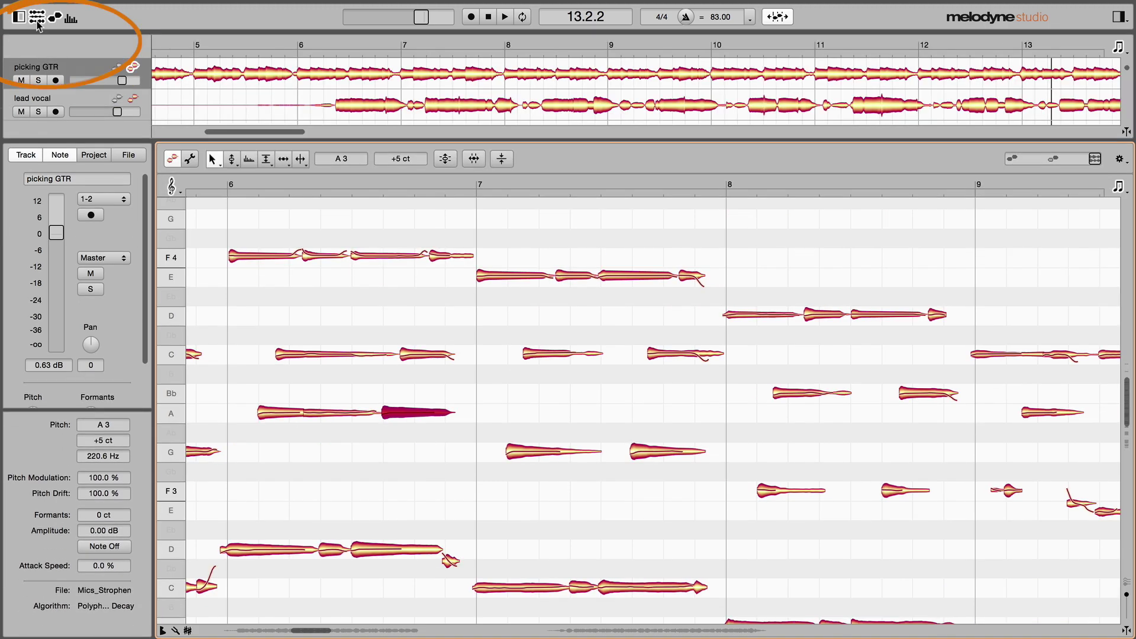
left_click_drag(413, 137, 413, 181)
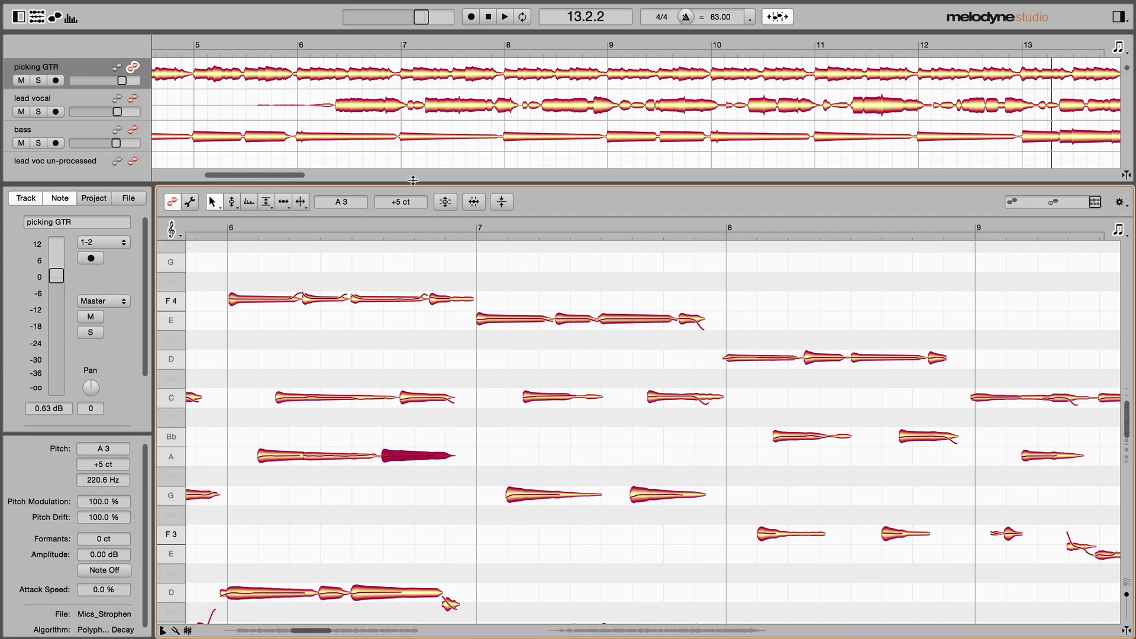
left_click(133, 102)
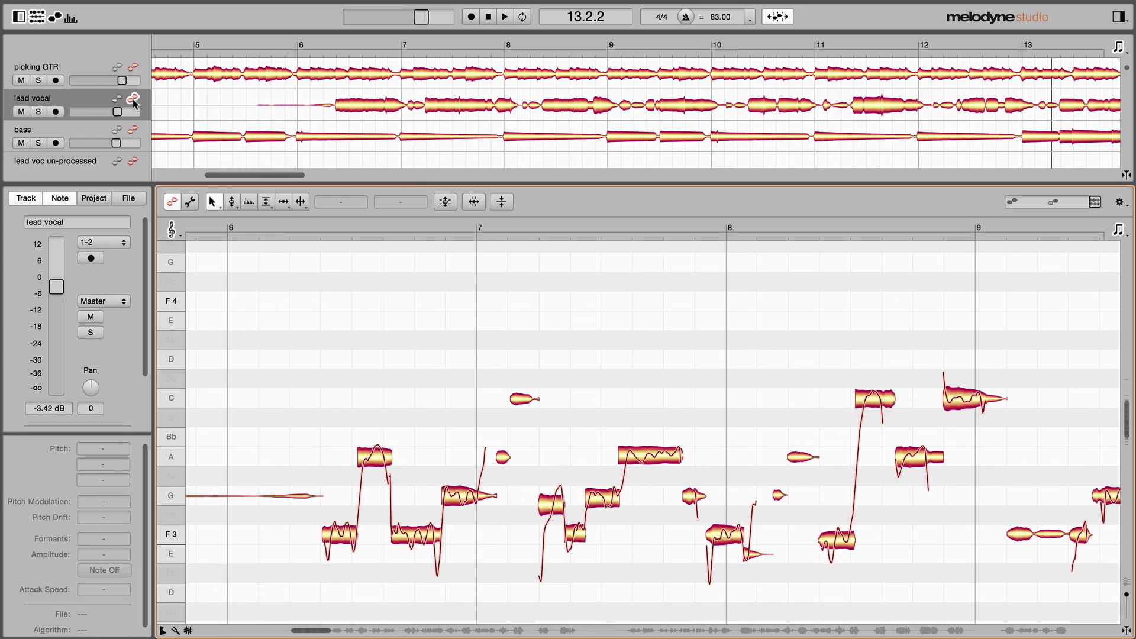
left_click(71, 19)
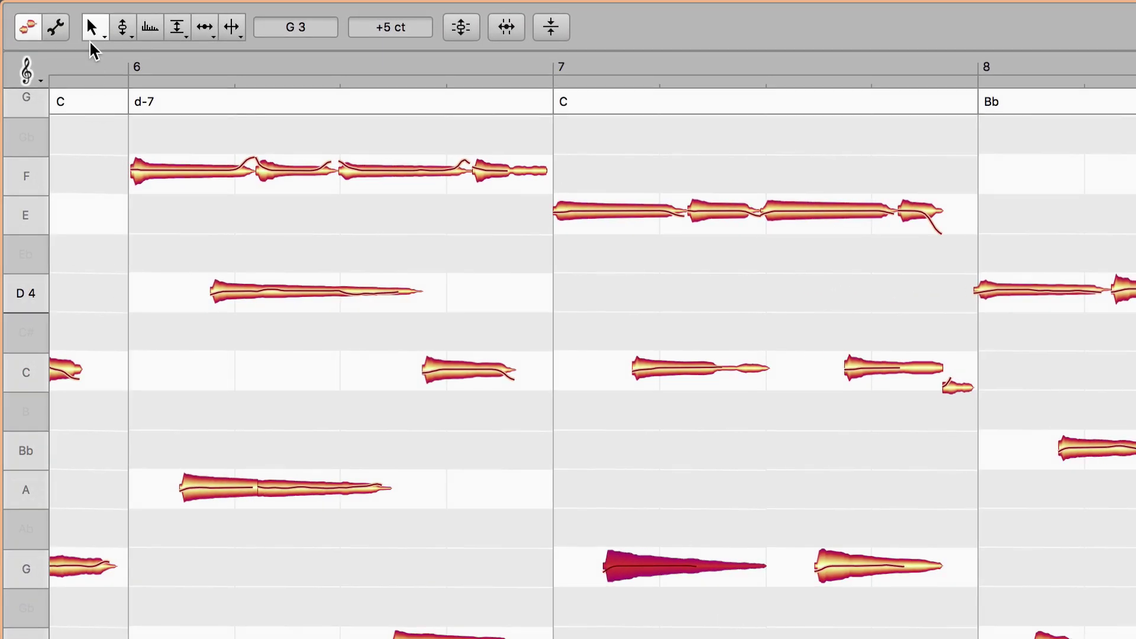
Step: Browse the main, pitch, amplitude, formant and time tool variants in the toolbar
left_click(95, 40)
left_click(125, 31)
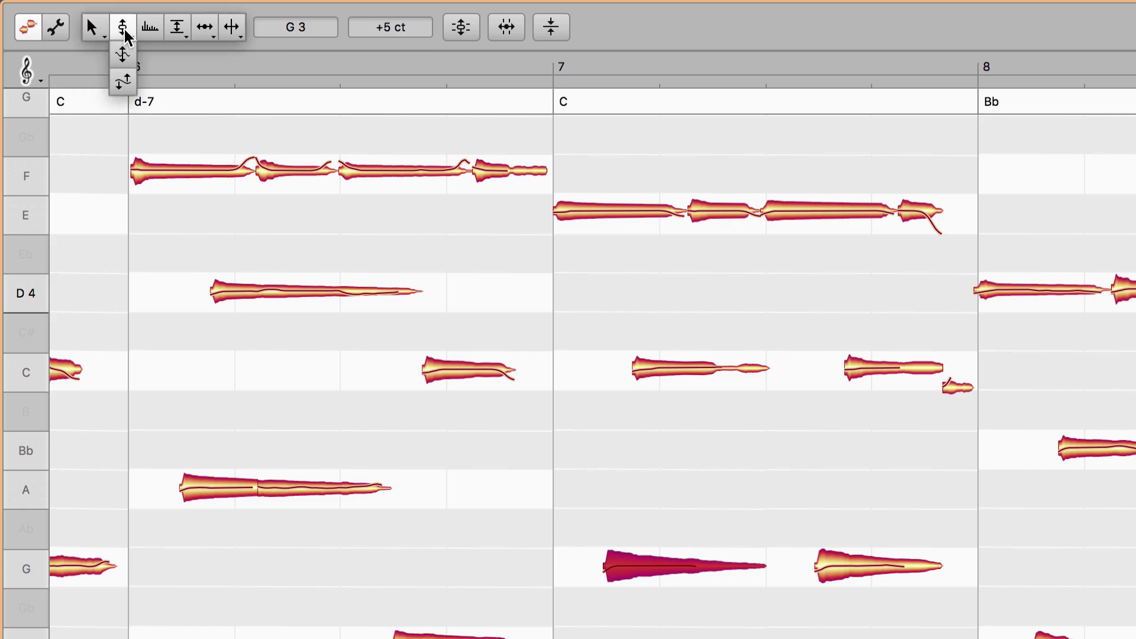
left_click(149, 29)
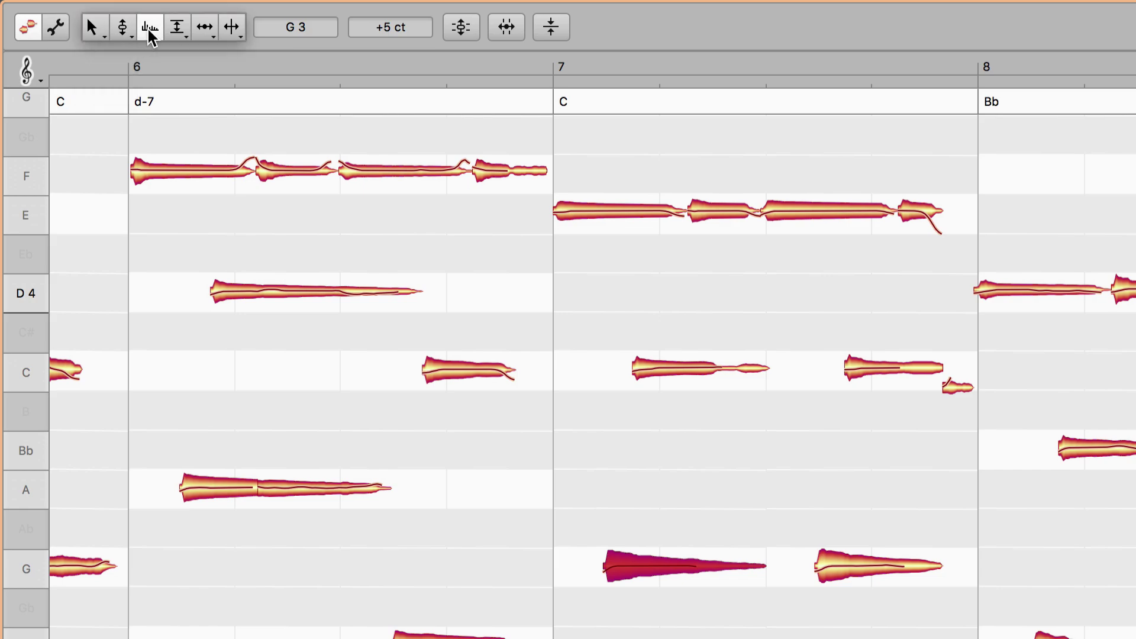
left_click(184, 30)
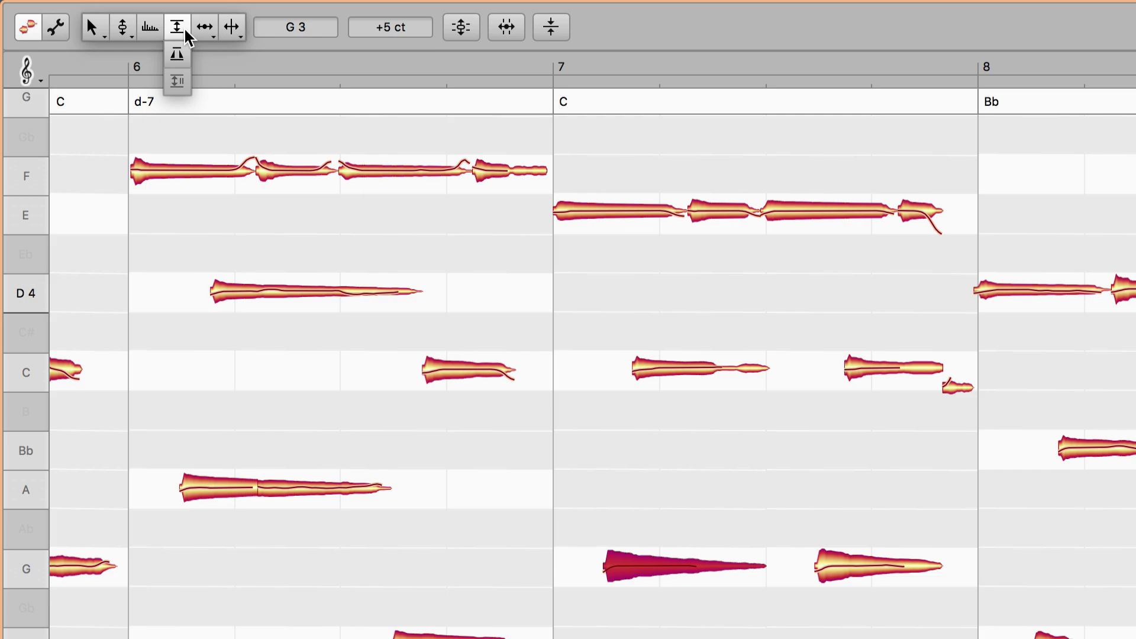
left_click(201, 31)
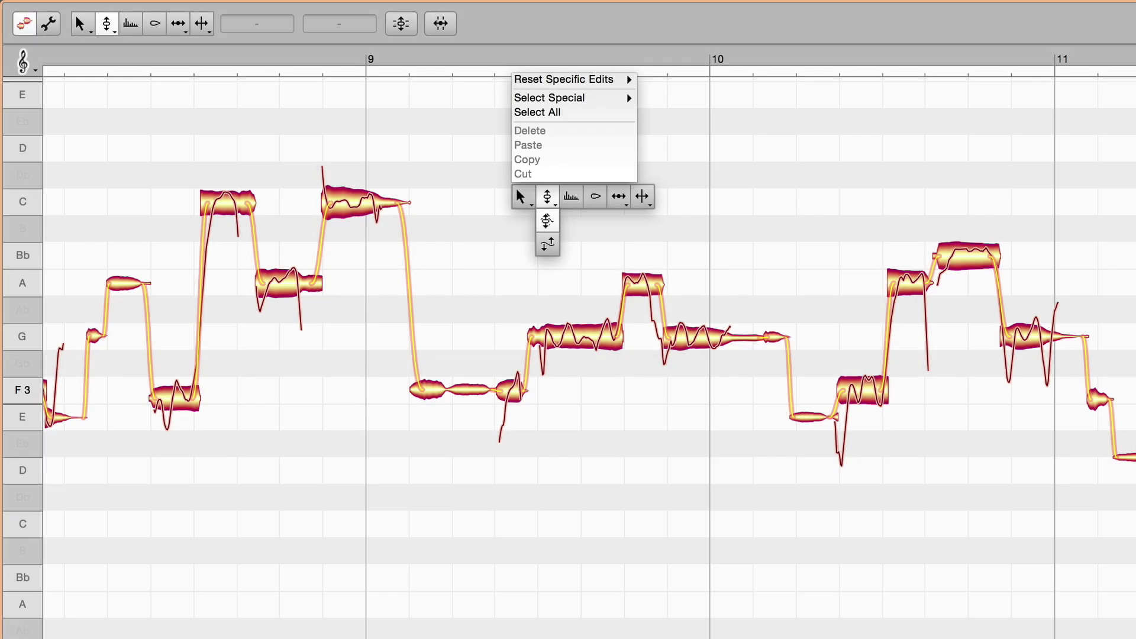
Step: Flatten the G note's vibrato with Pitch Modulation, then drop it to F3 with the Pitch tool
left_click(547, 220)
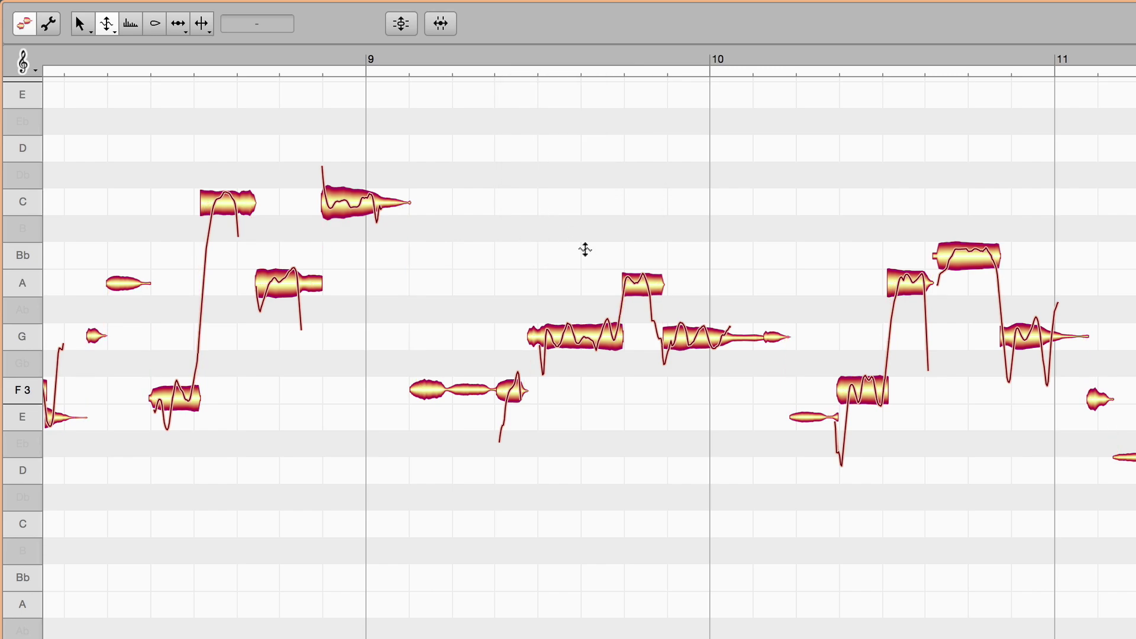
left_click_drag(686, 338, 689, 304)
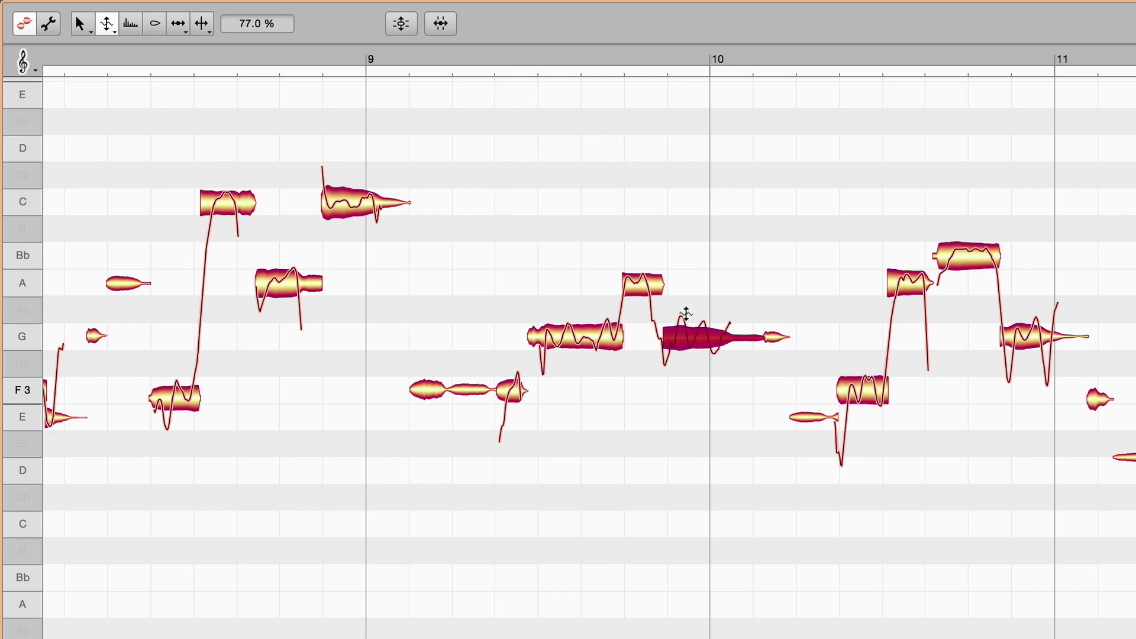
right_click(689, 299)
key("space")
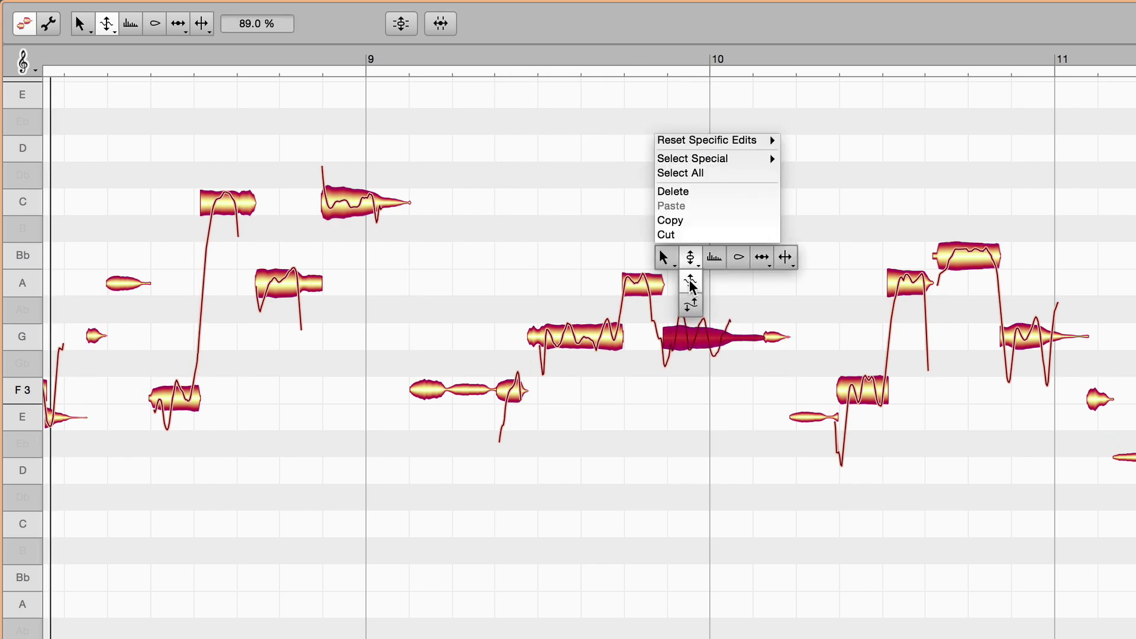
left_click(689, 254)
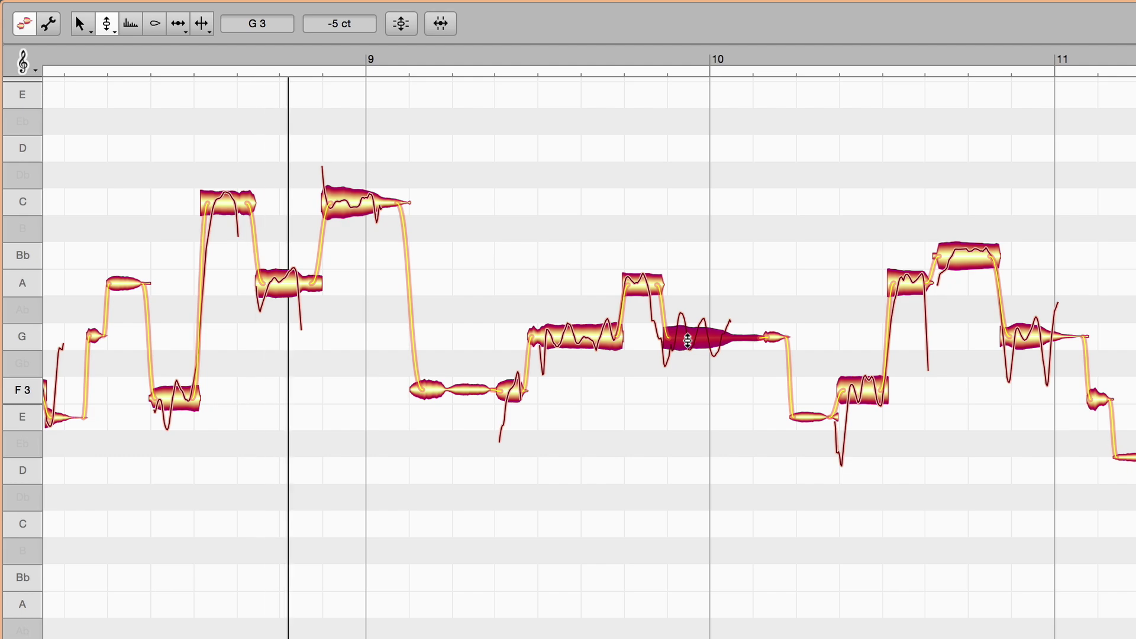
left_click_drag(686, 323, 689, 385)
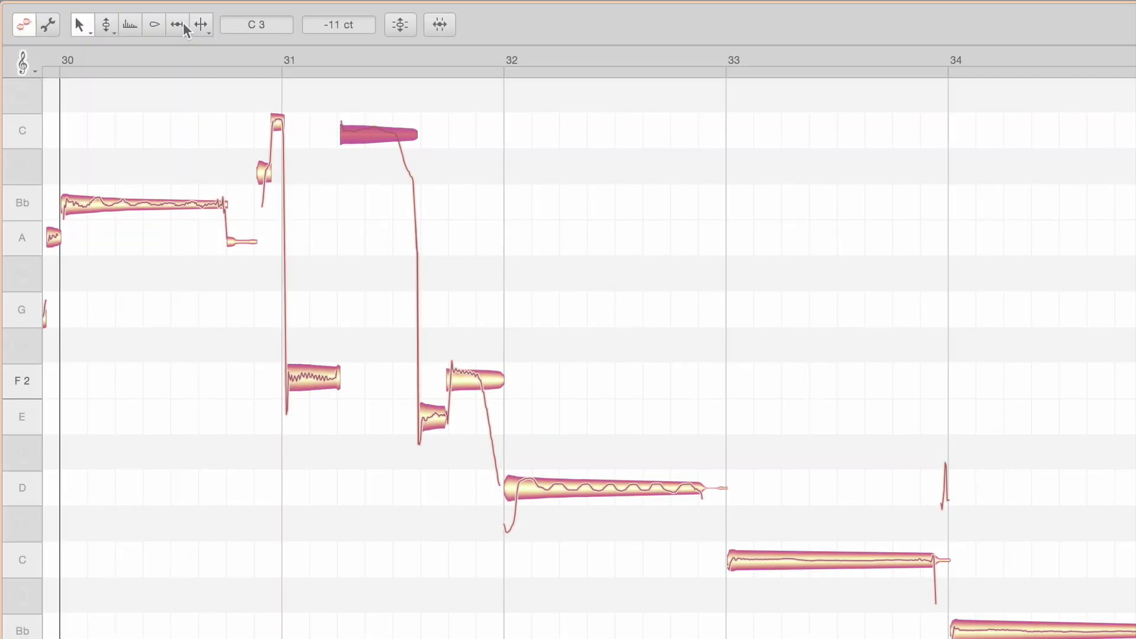
Step: Lower the formants of the high C note after bar 31 with the Formant tool
left_click(182, 24)
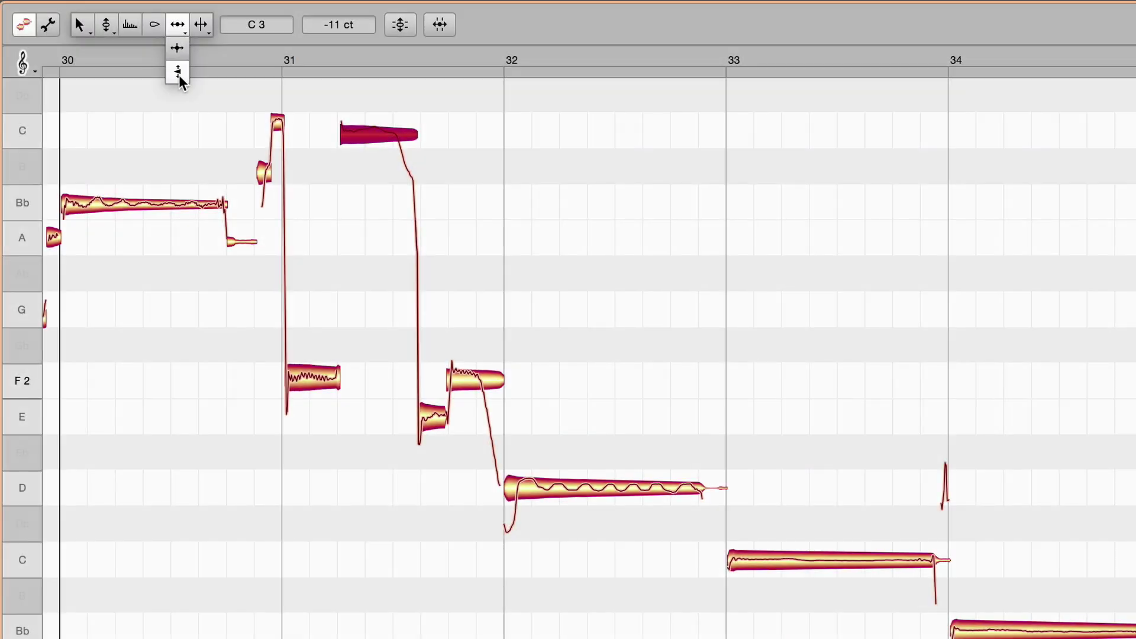
left_click(179, 75)
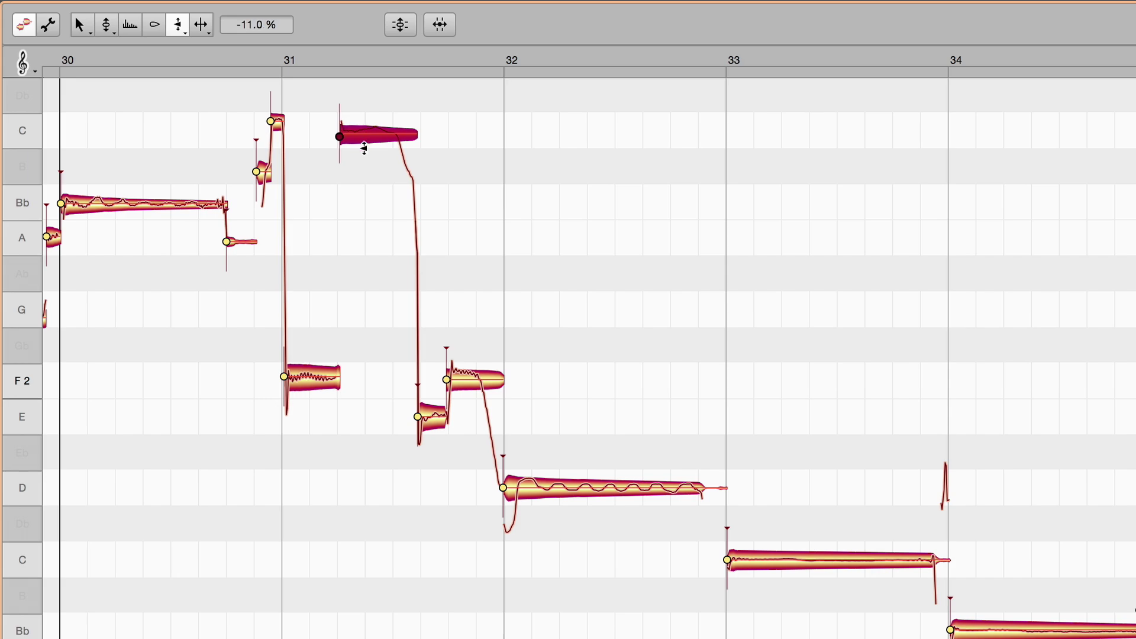
left_click_drag(364, 148, 365, 156)
Step: Move the E note's start earlier with the Time tool, shortening the C, and play back
right_click(340, 155)
left_click(337, 105)
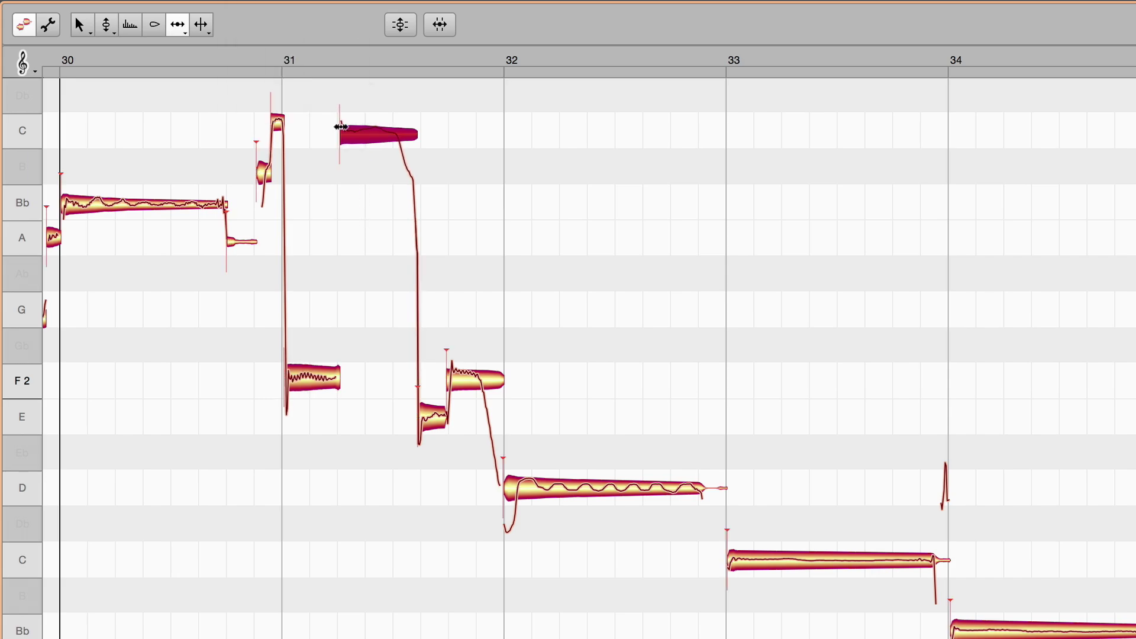
mouse_move(339, 132)
left_mouse_down()
mouse_move(320, 131)
mouse_move(336, 131)
left_mouse_up()
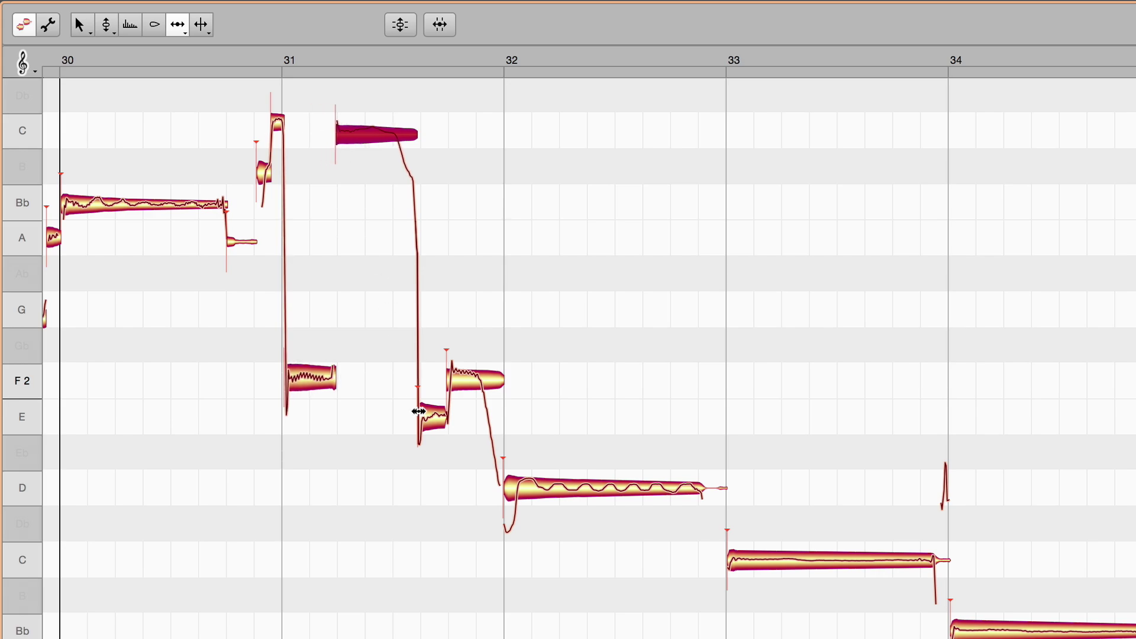
left_click(419, 411)
left_click_drag(419, 411, 392, 411)
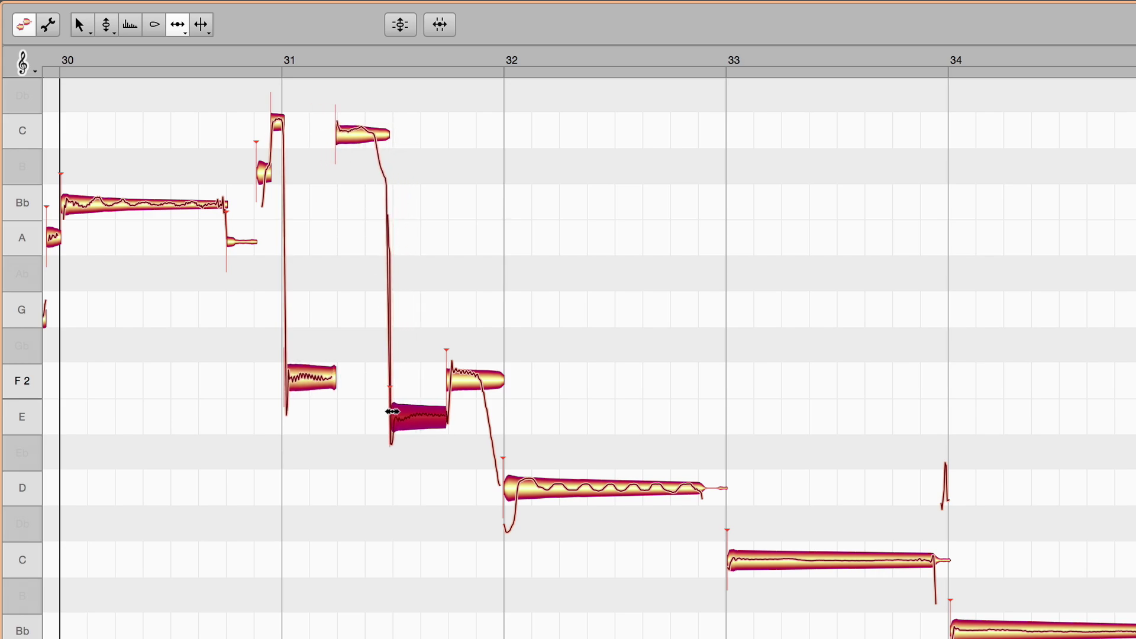
key("space")
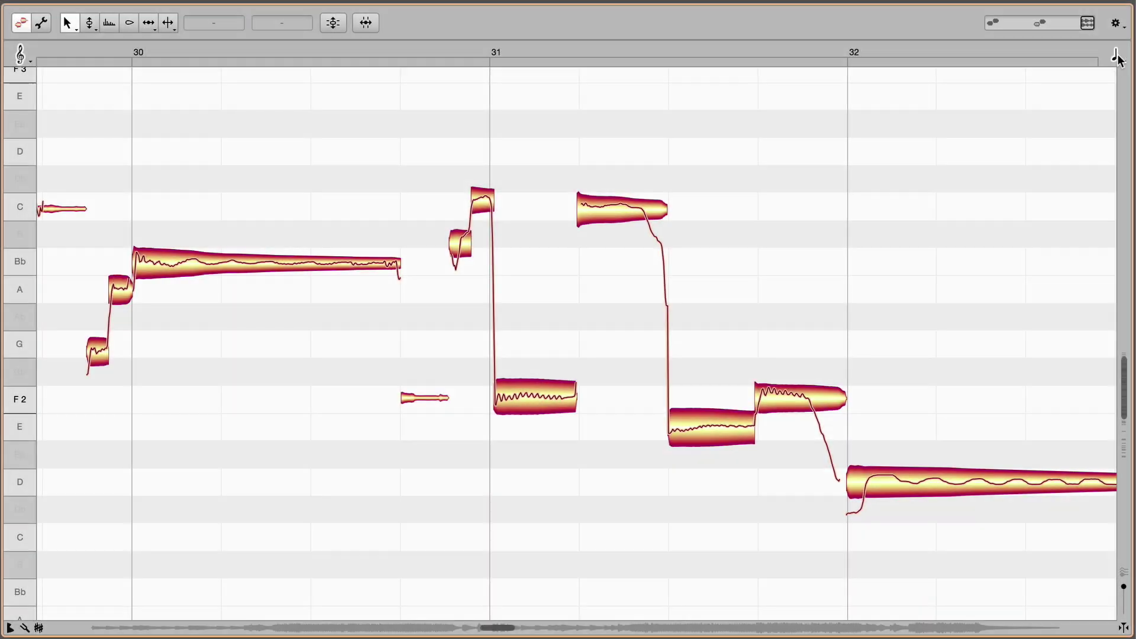
Step: Set the time grid to quarter notes and pitch snapping to chromatic
left_click(1087, 24)
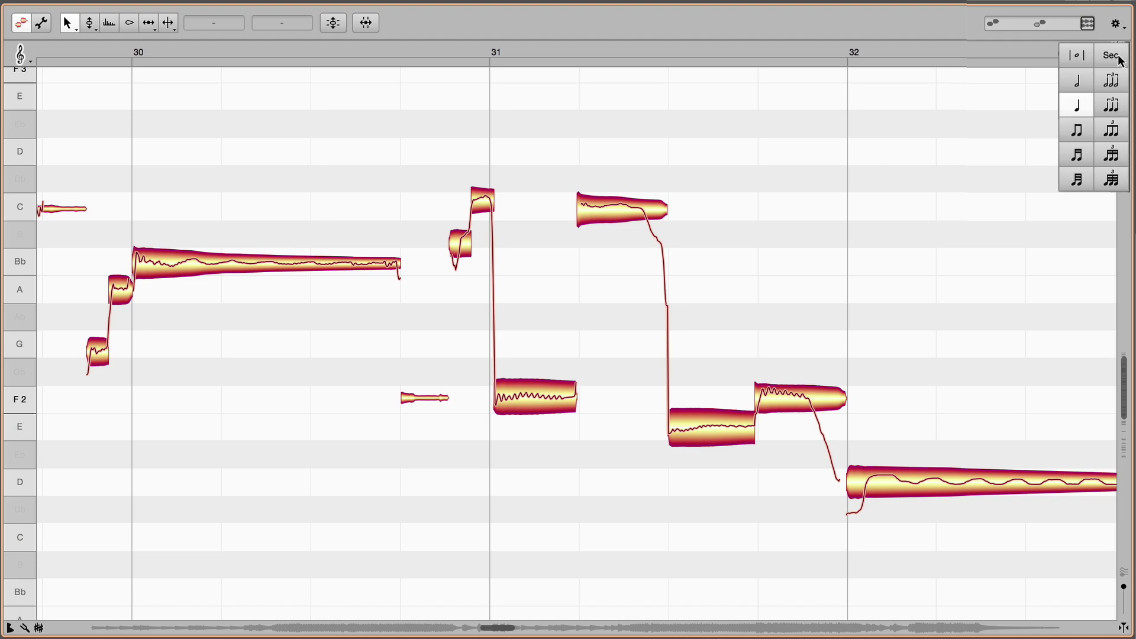
left_click(1085, 112)
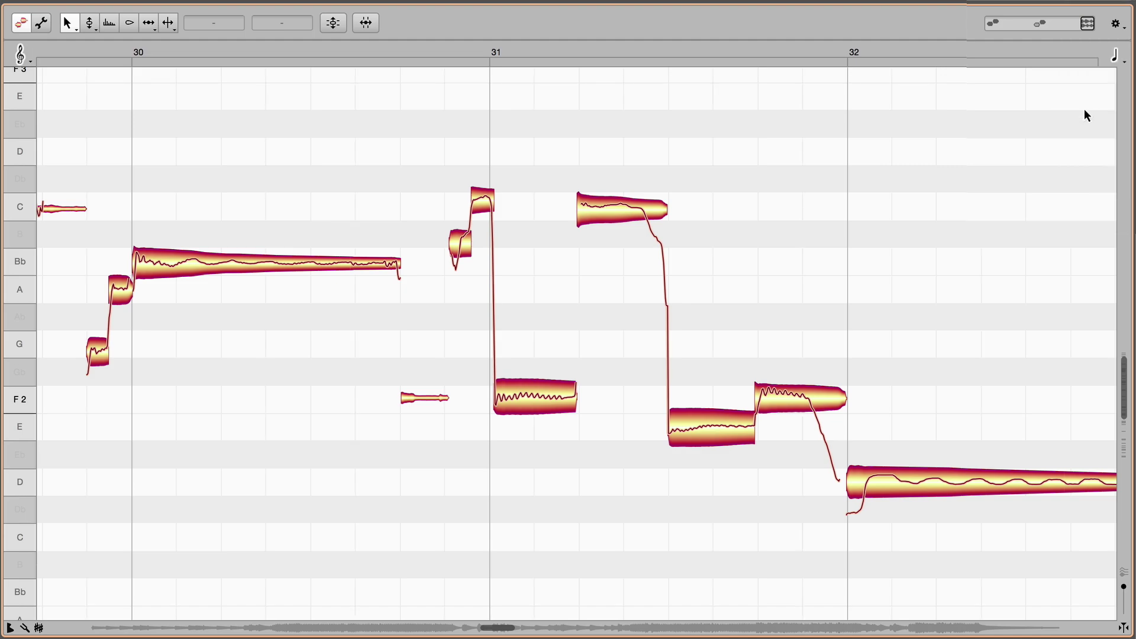
left_click(30, 58)
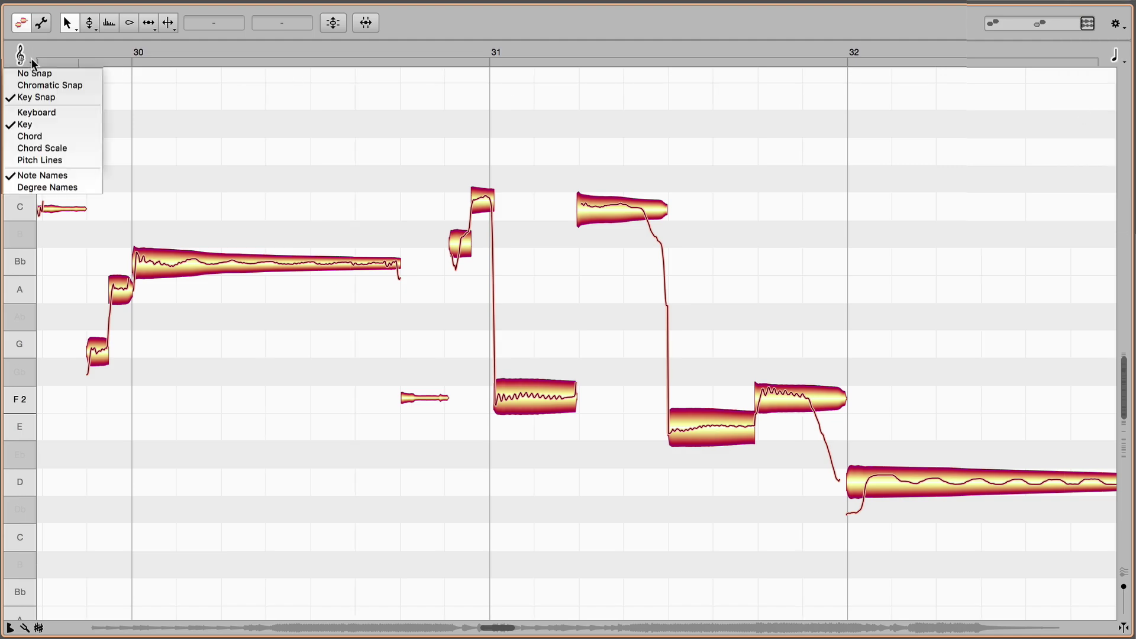
left_click(35, 86)
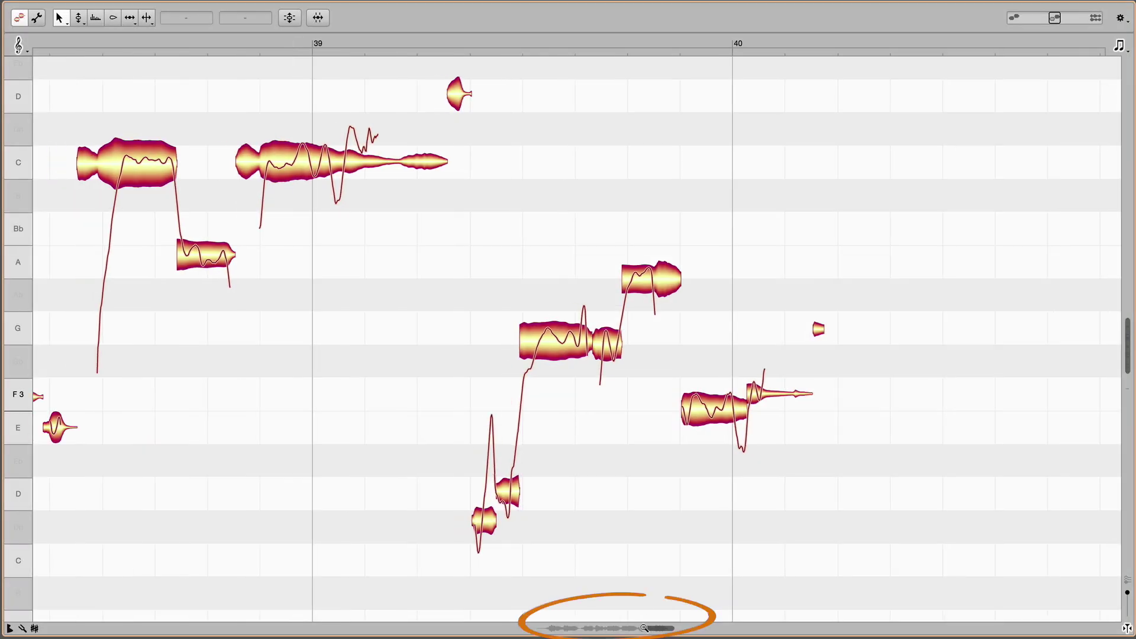
Step: Zoom in closely on the notes near bar 35, then back out to bars 34–37
mouse_move(639, 628)
left_mouse_down()
mouse_move(625, 629)
mouse_move(645, 628)
left_mouse_up()
left_click_drag(1127, 343, 1127, 352)
left_click_drag(569, 298, 573, 304)
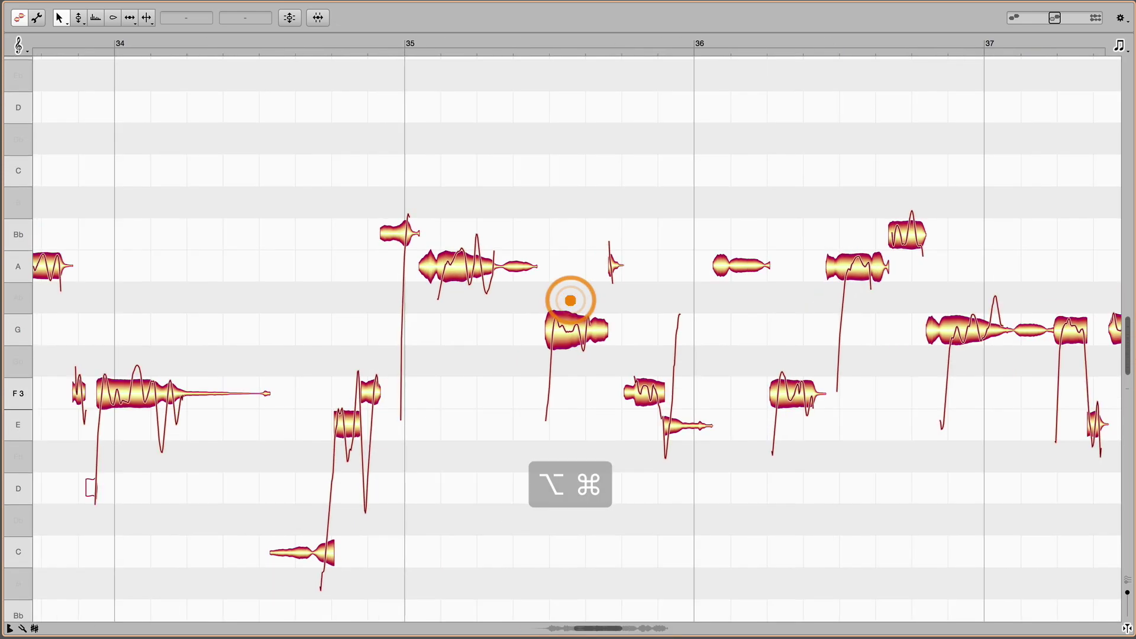
key("super+minus")
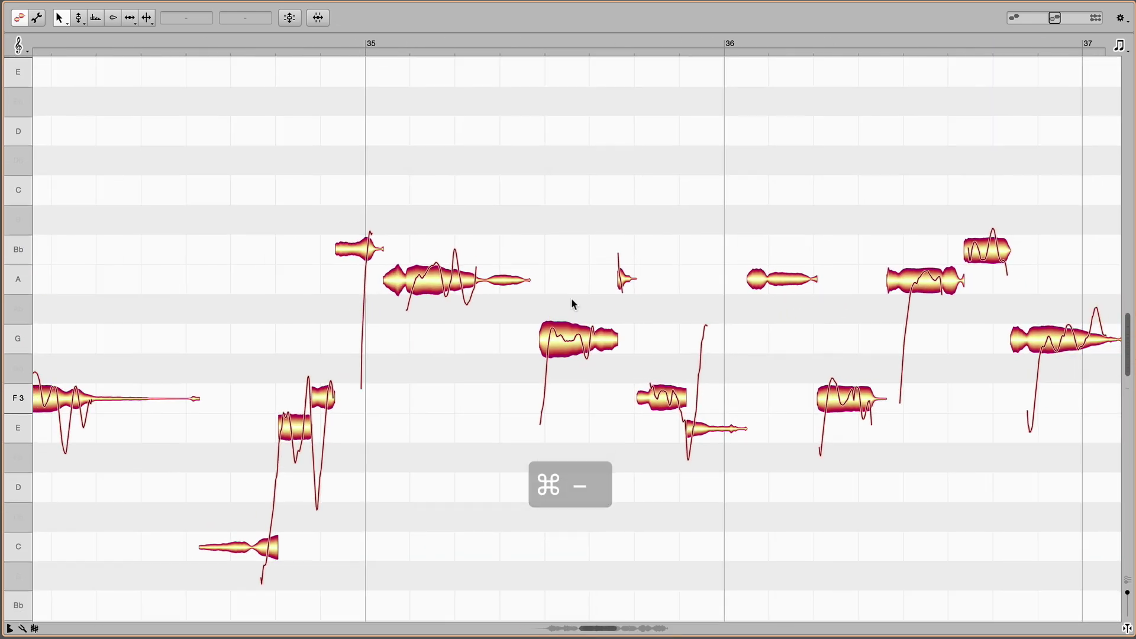
key("super+minus")
key("super+minus")
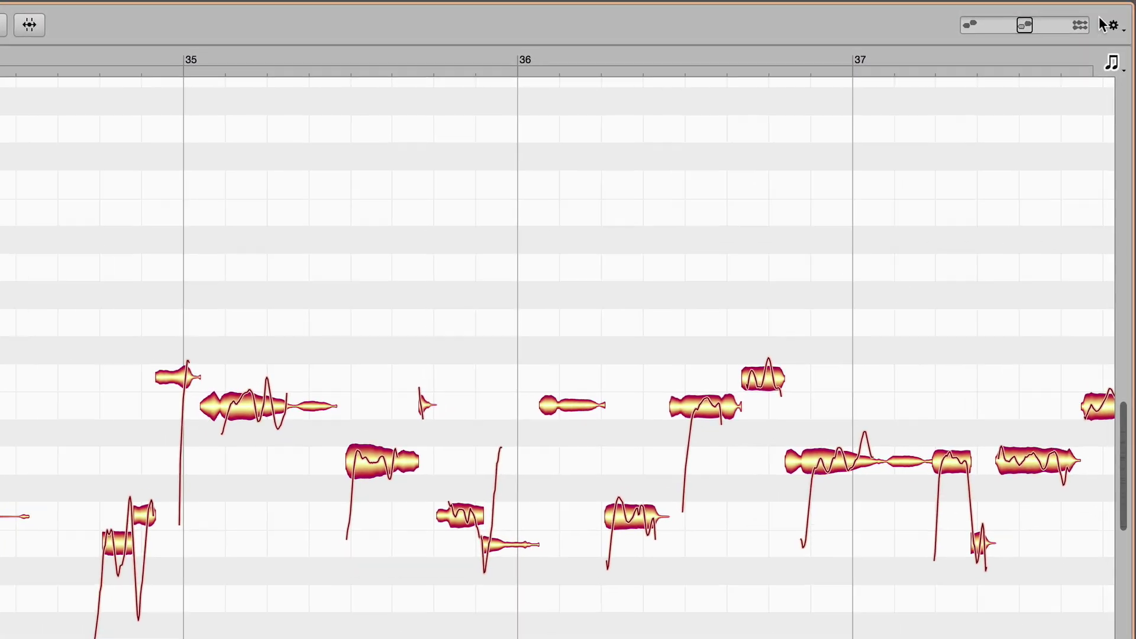
Step: Turn on note separation lines, then marquee-select a group of notes and deselect it
left_click(1118, 19)
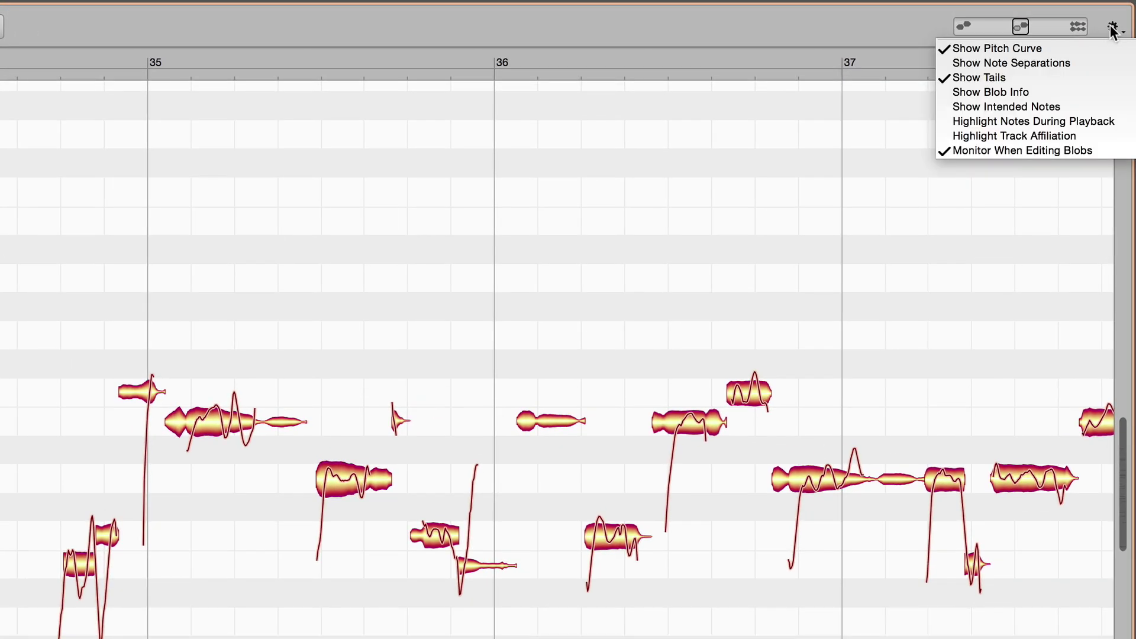
left_click(1056, 61)
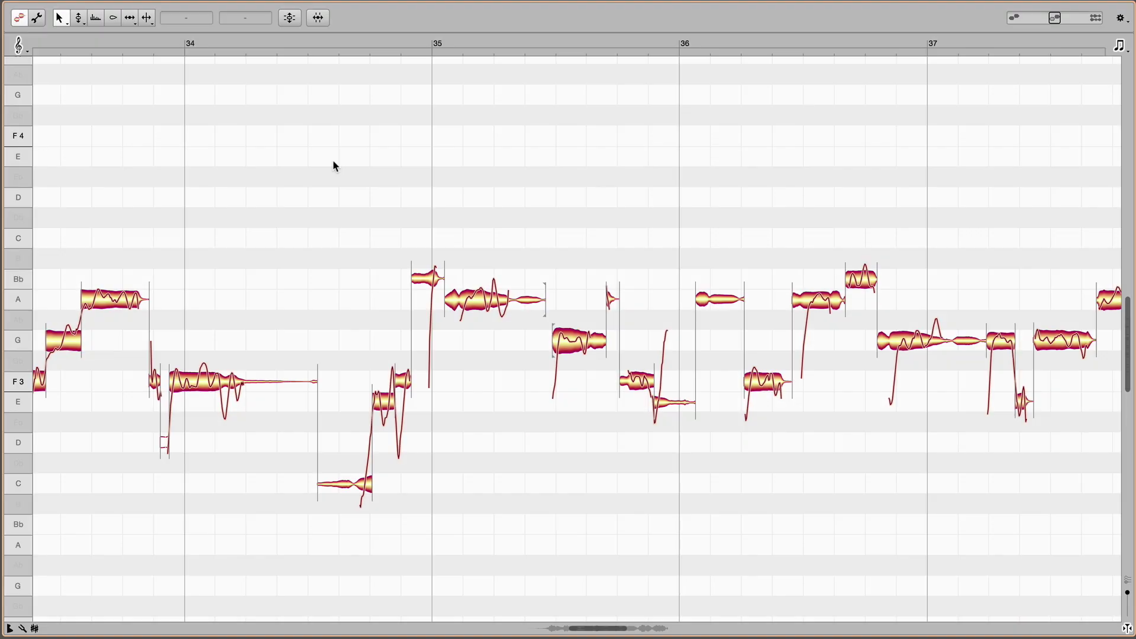
left_click_drag(333, 159, 773, 456)
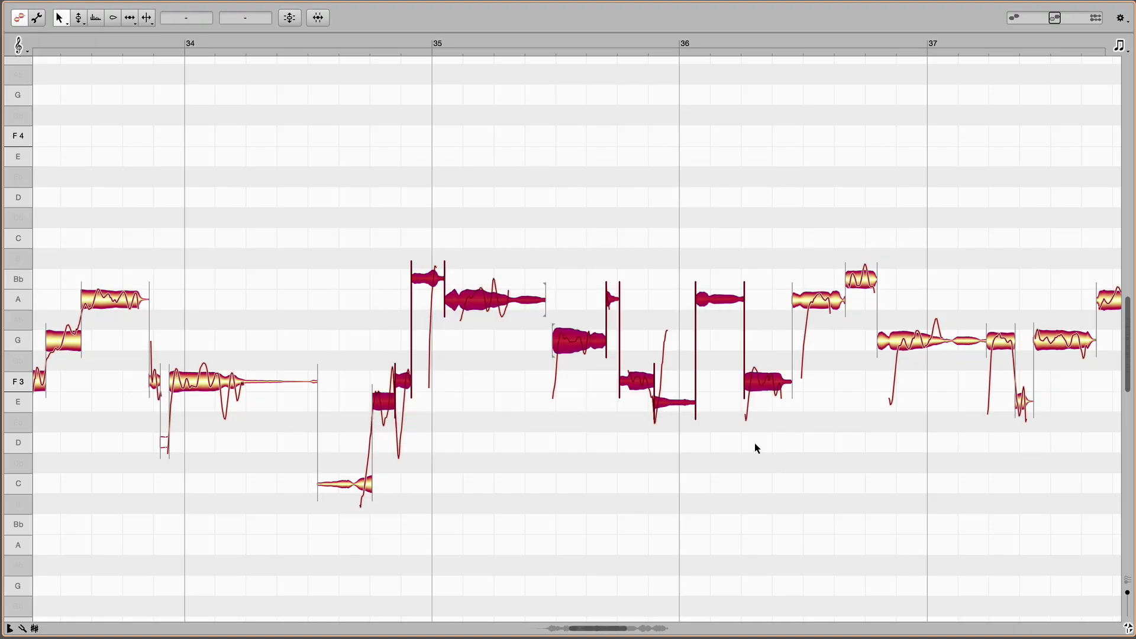
left_click(755, 446)
Step: Practise Cmd-click and Shift-click selection of the Bb, G, F3 and A notes near bars 35–37
left_click(432, 271)
left_click(569, 340, "super")
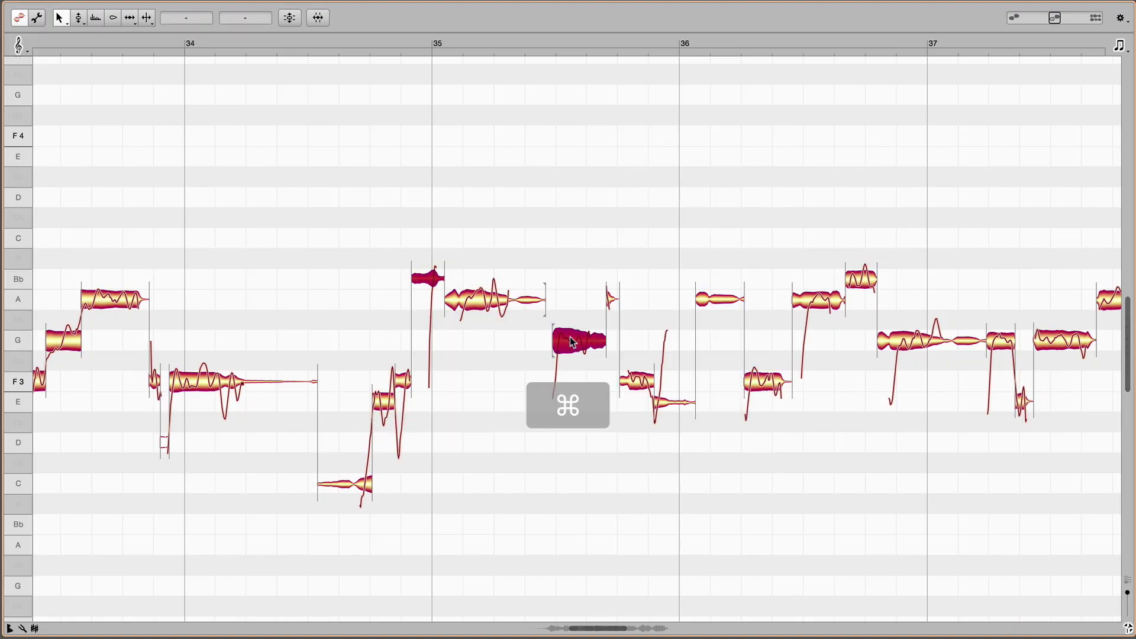
left_click(202, 381)
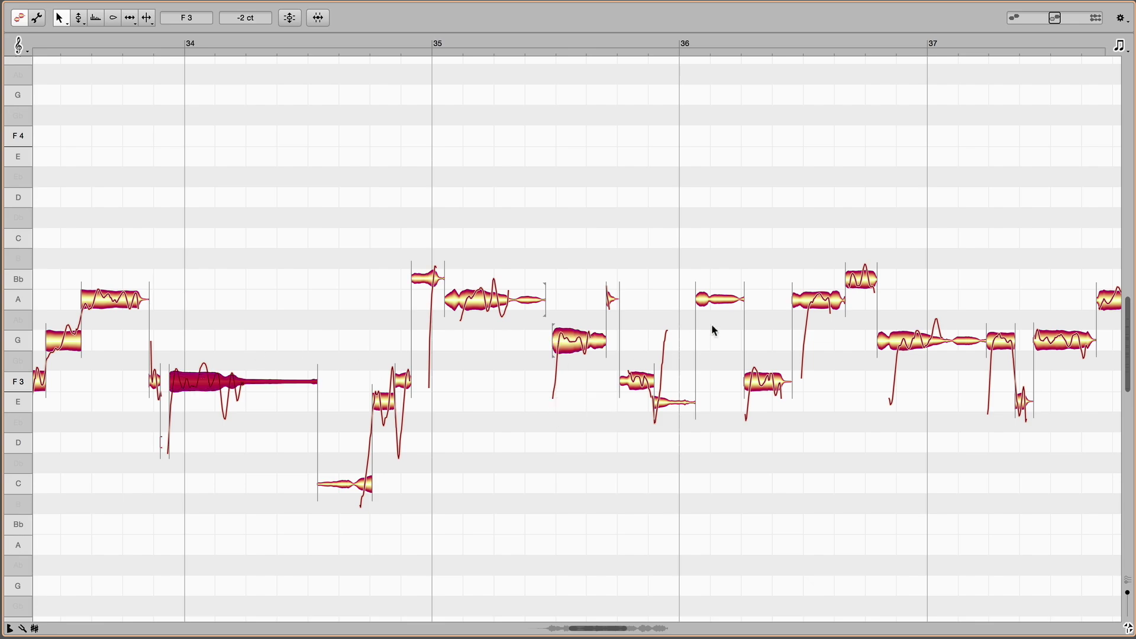
left_click(719, 302, "shift")
left_click(585, 294)
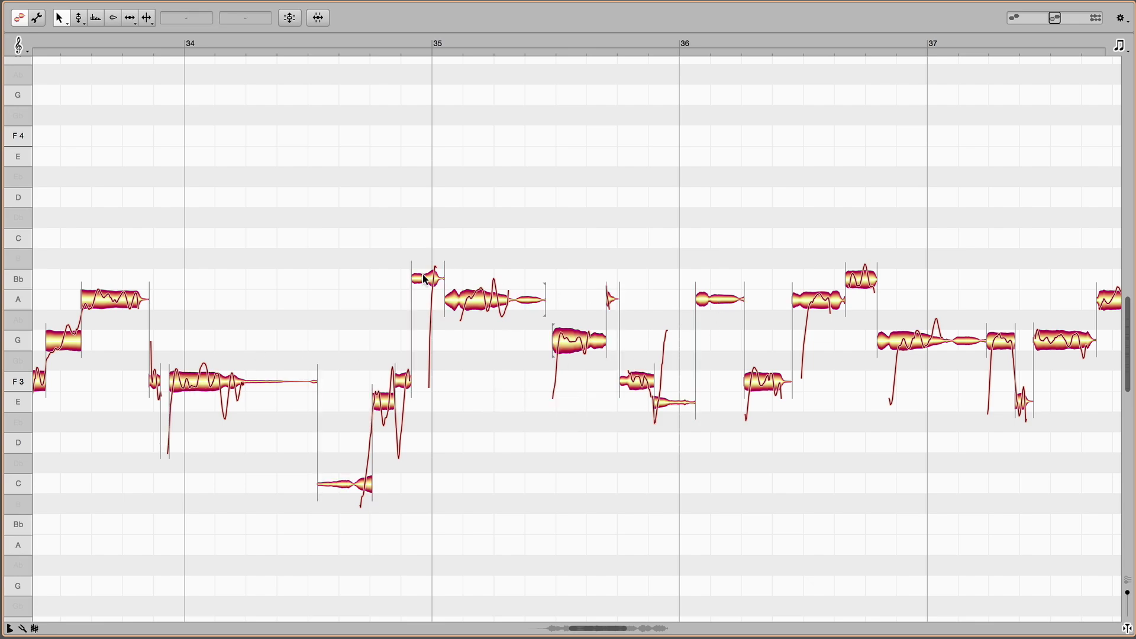
left_click(426, 278)
left_click(718, 299, "super")
left_click(766, 381, "super")
left_click(922, 342, "super")
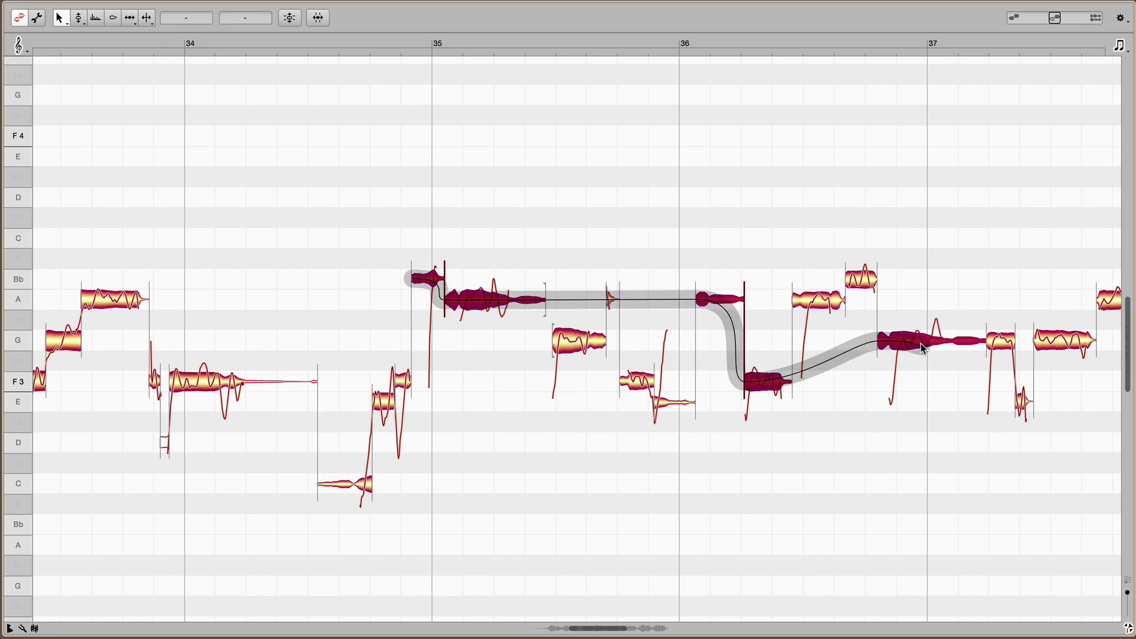
Step: Double-click the keyboard to select every Bb note, then every G note
double_click(20, 280)
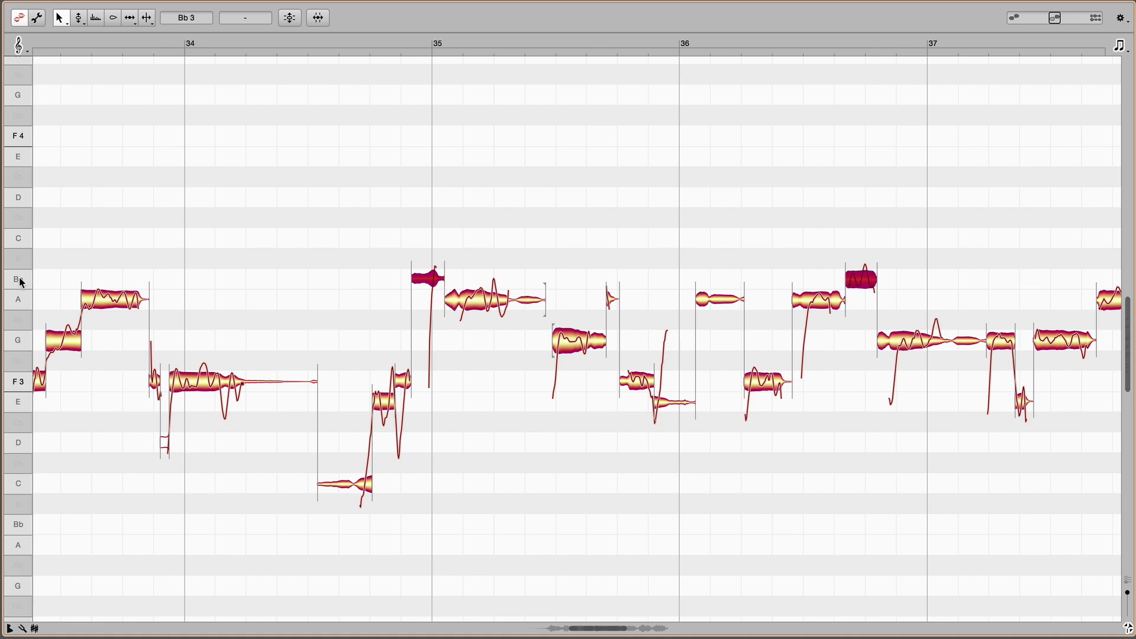
double_click(19, 342)
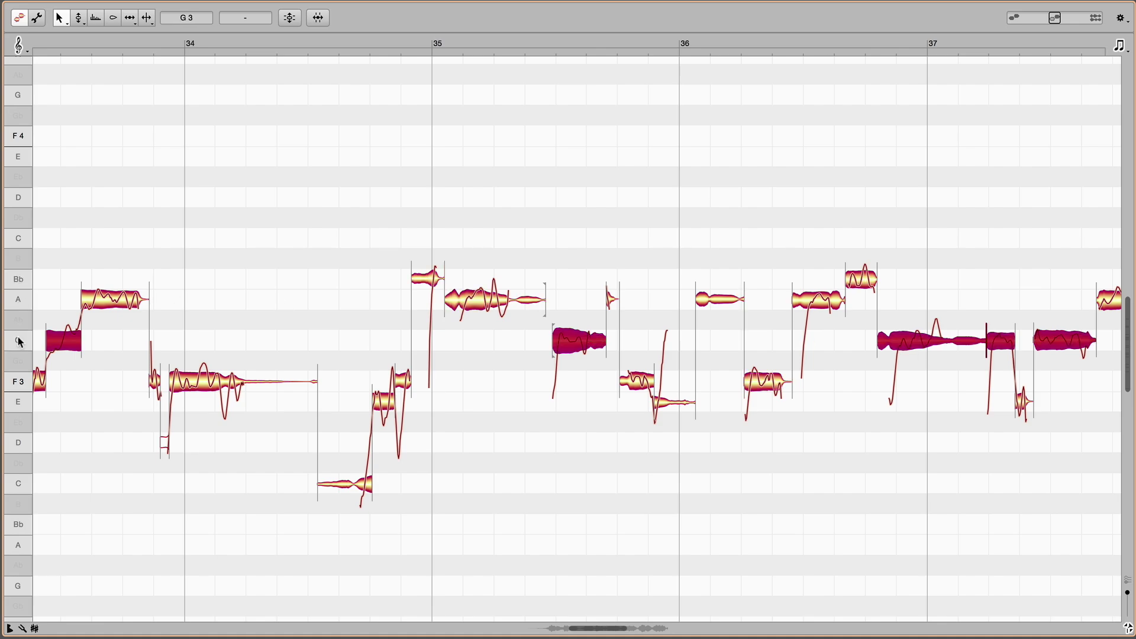
scroll(172, 266, "left", 10)
Step: Marquee-select the notes around bars 29–30 and copy them
mouse_move(172, 264)
left_mouse_down()
mouse_move(271, 370)
mouse_move(375, 421)
left_mouse_up()
right_click(345, 382)
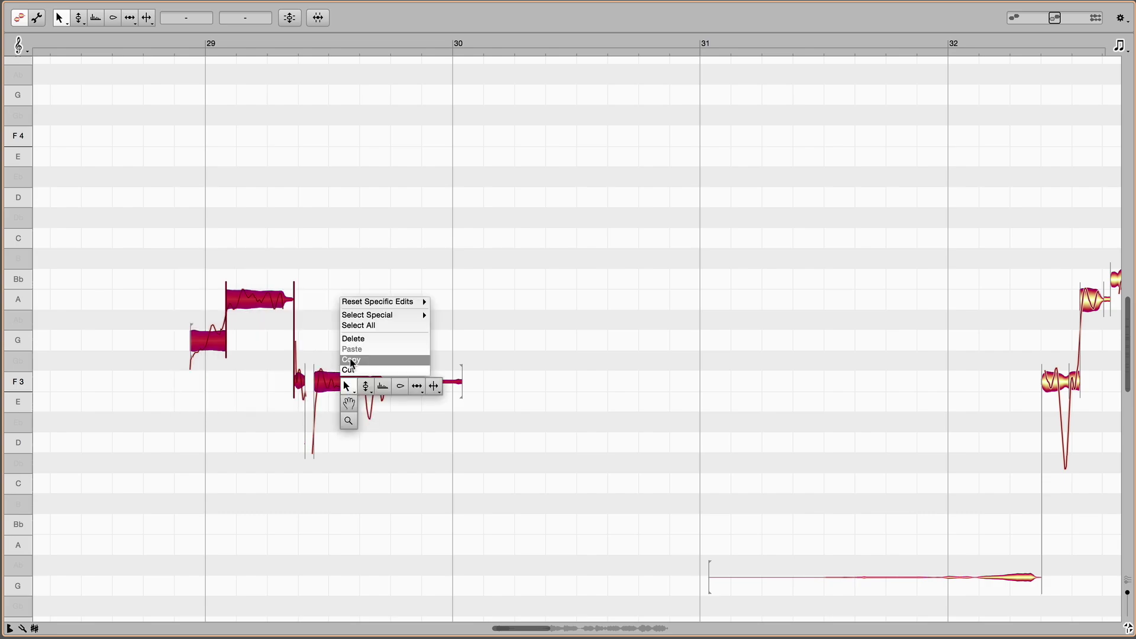
left_click(350, 360)
Step: Select New Track and paste two copies of the notes
left_click(583, 70)
left_click(604, 38)
key("ctrl+v")
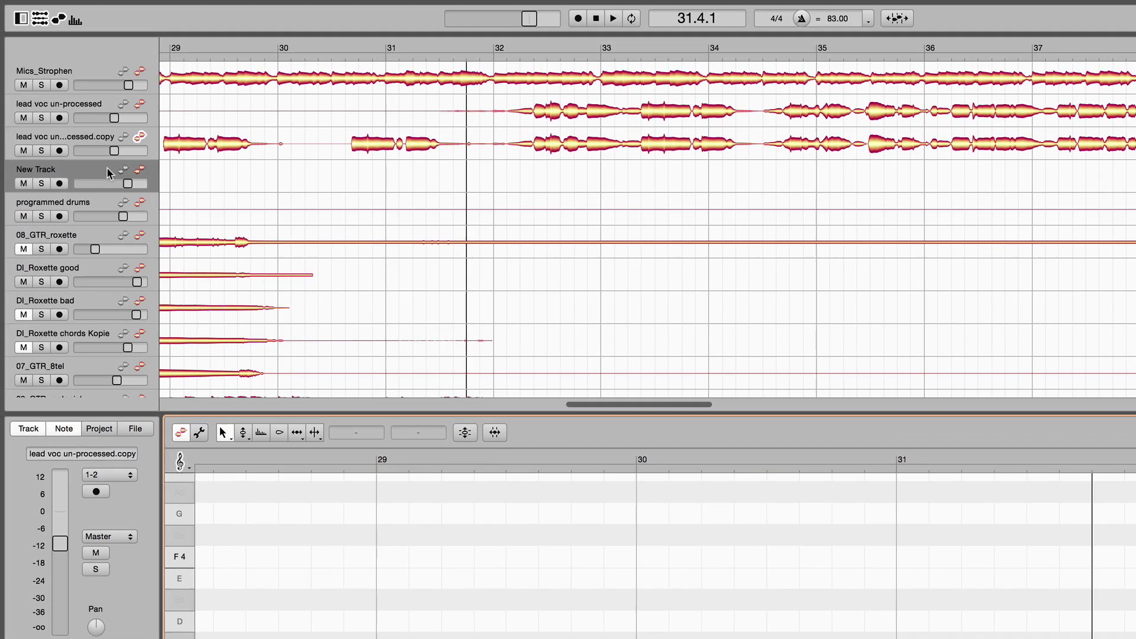
key("ctrl+v")
key("ctrl+v")
key("ctrl+v")
key("ctrl+v")
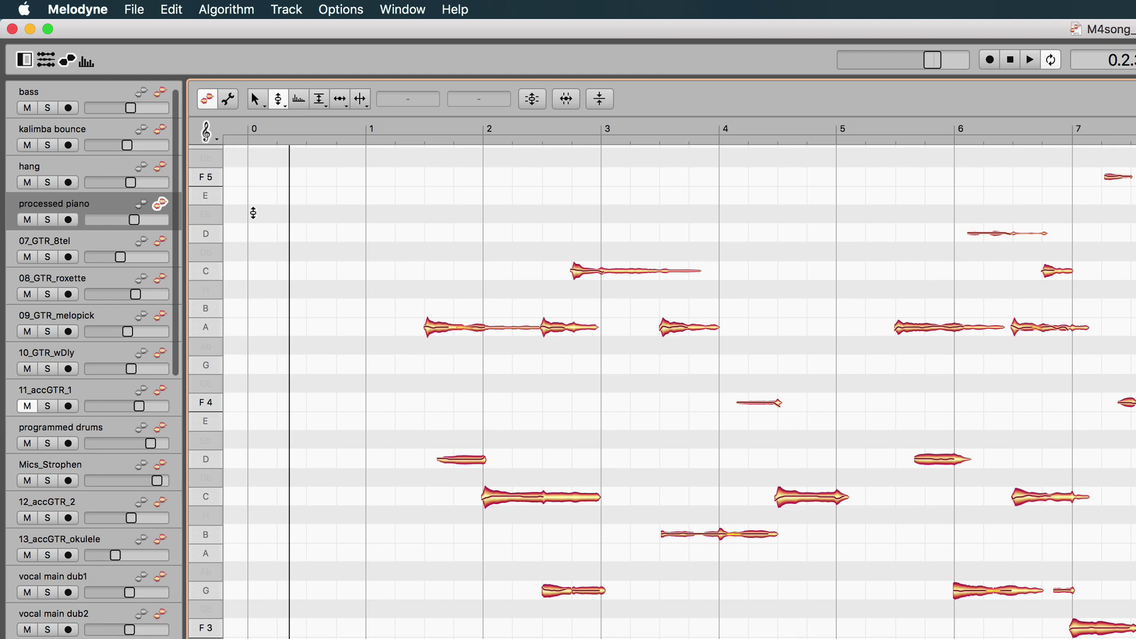
Step: Open Melodyne's Preferences at the Shortcuts section
left_click(80, 8)
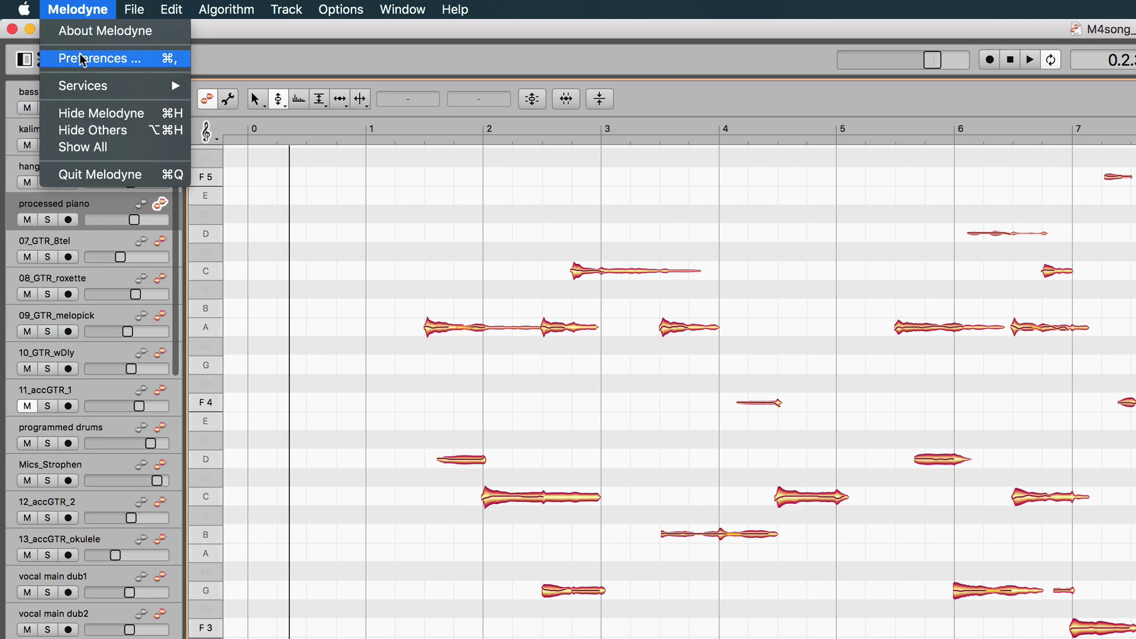
left_click(83, 60)
left_click(338, 143)
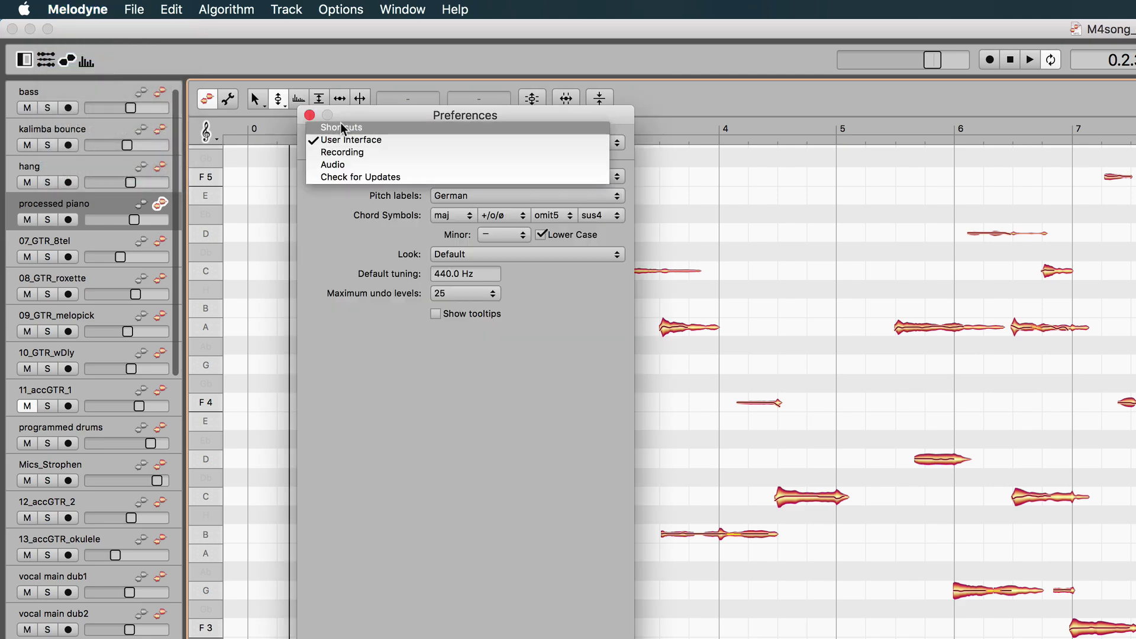
left_click(342, 127)
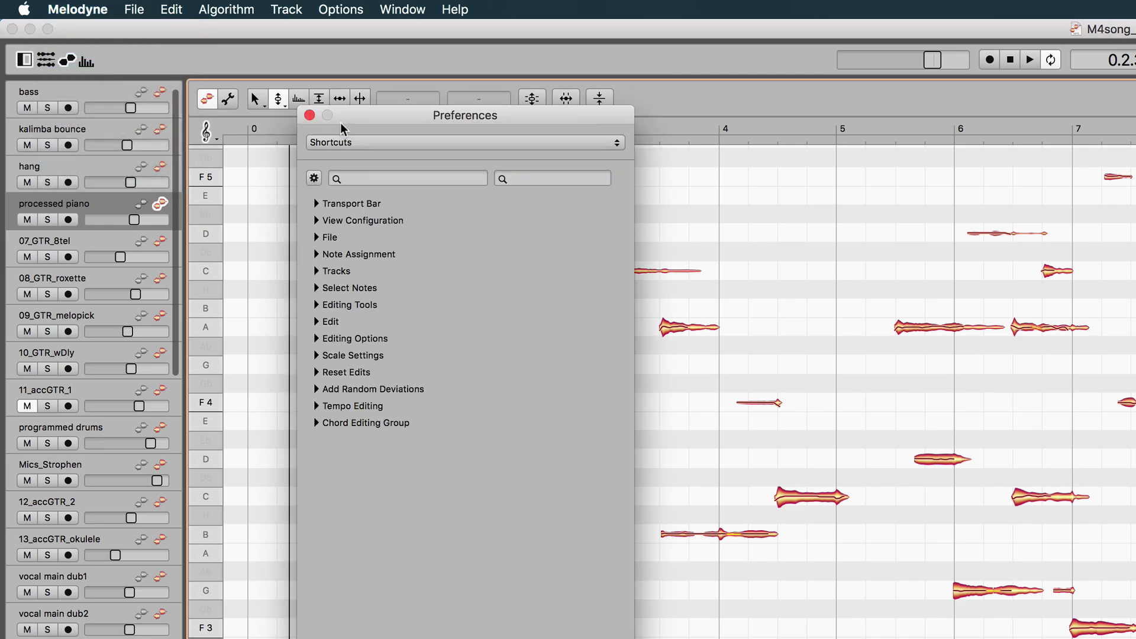
Step: Expand View Configuration and assign Alt-Shift-F to Auto-Scroll Tracks
left_click(316, 220)
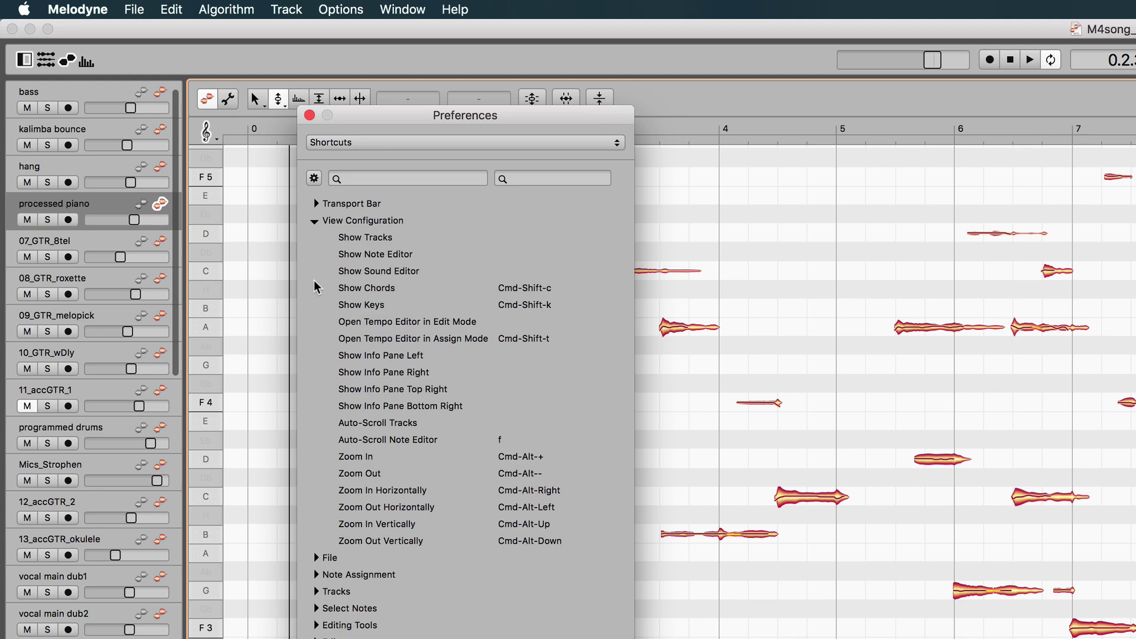
left_click(316, 592)
left_click(315, 591)
left_click(434, 424)
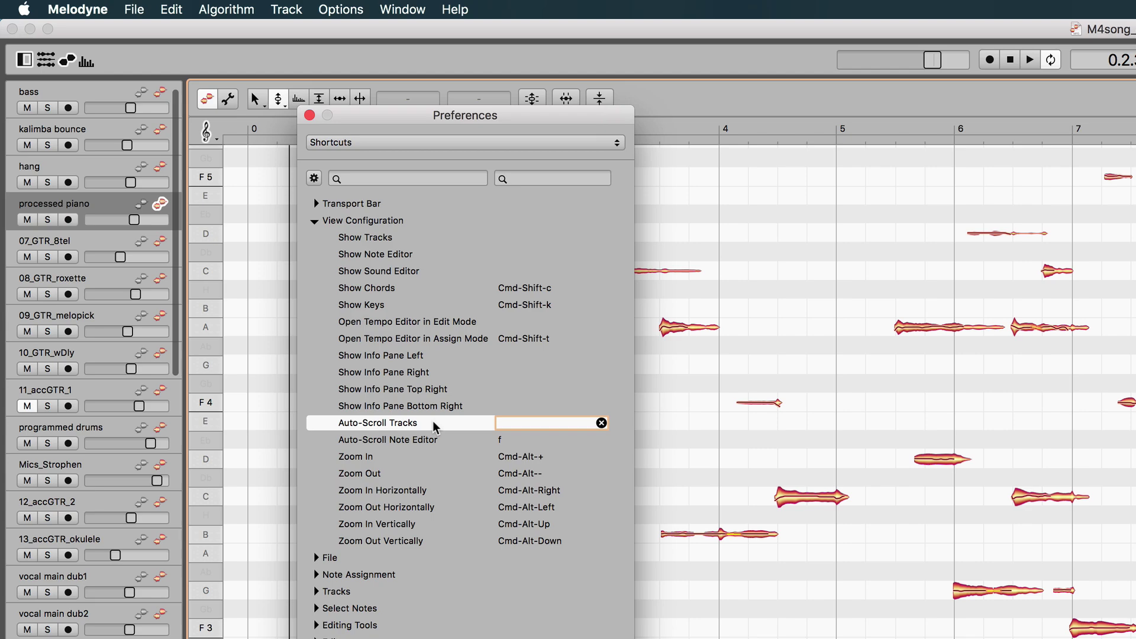
key("alt")
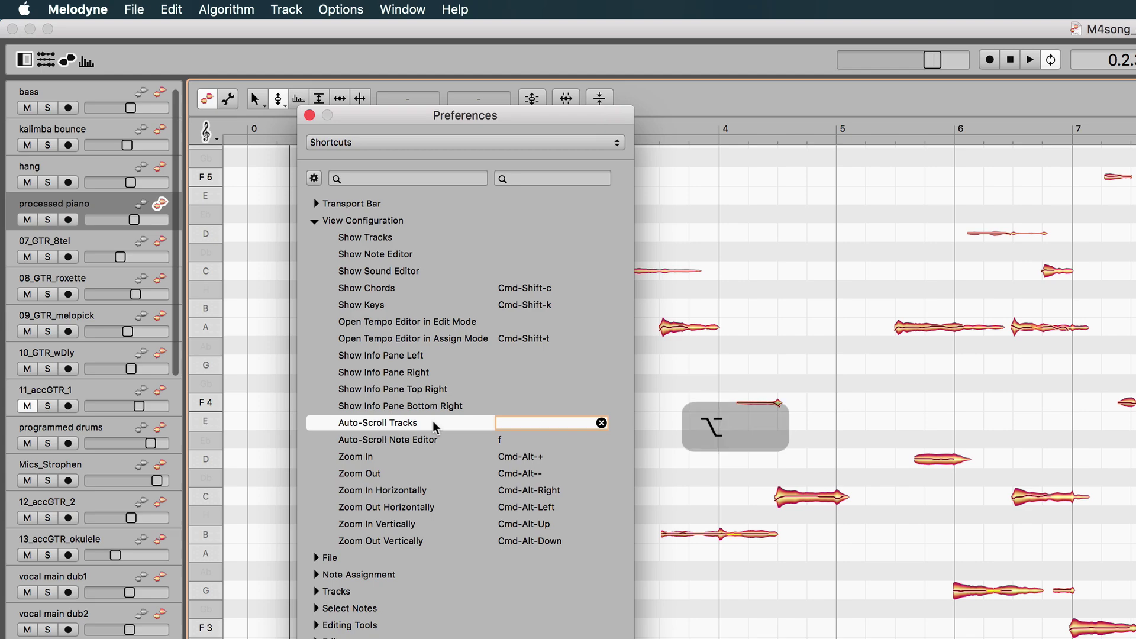
key("shift")
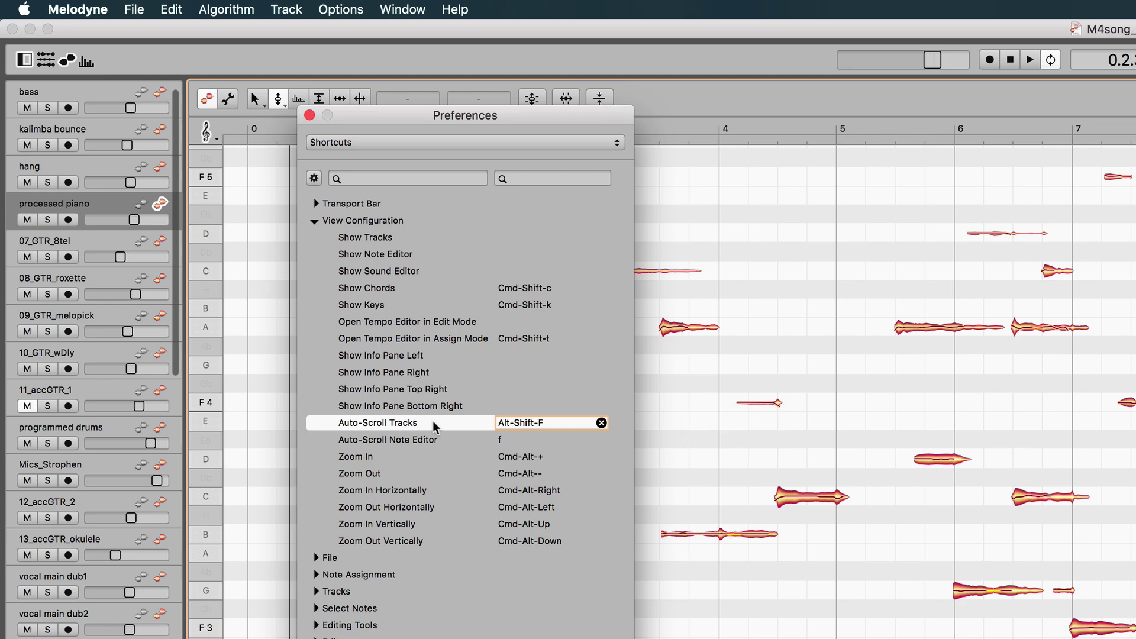
Step: Search shortcuts by name for 'zoom', then clear the search
left_click(361, 180)
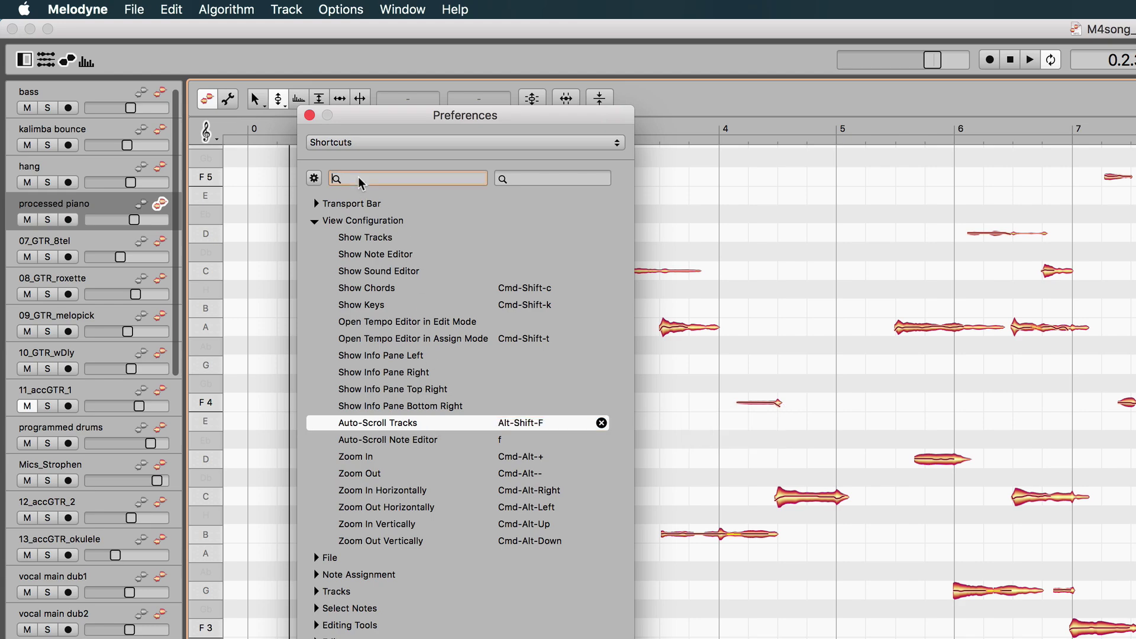
type("zoom")
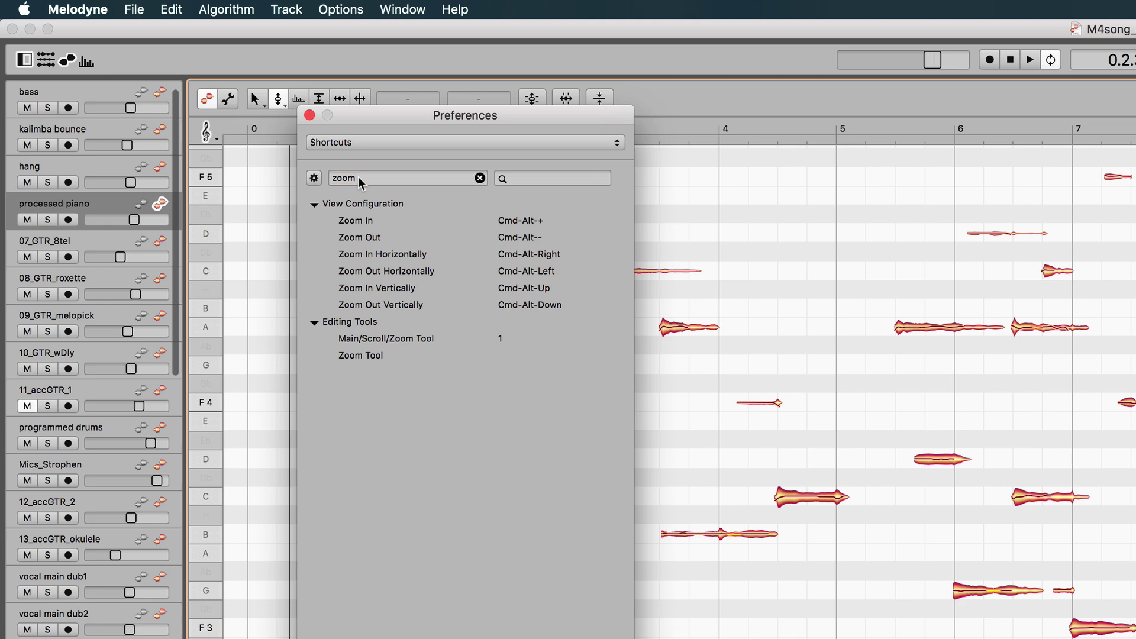
left_click(479, 179)
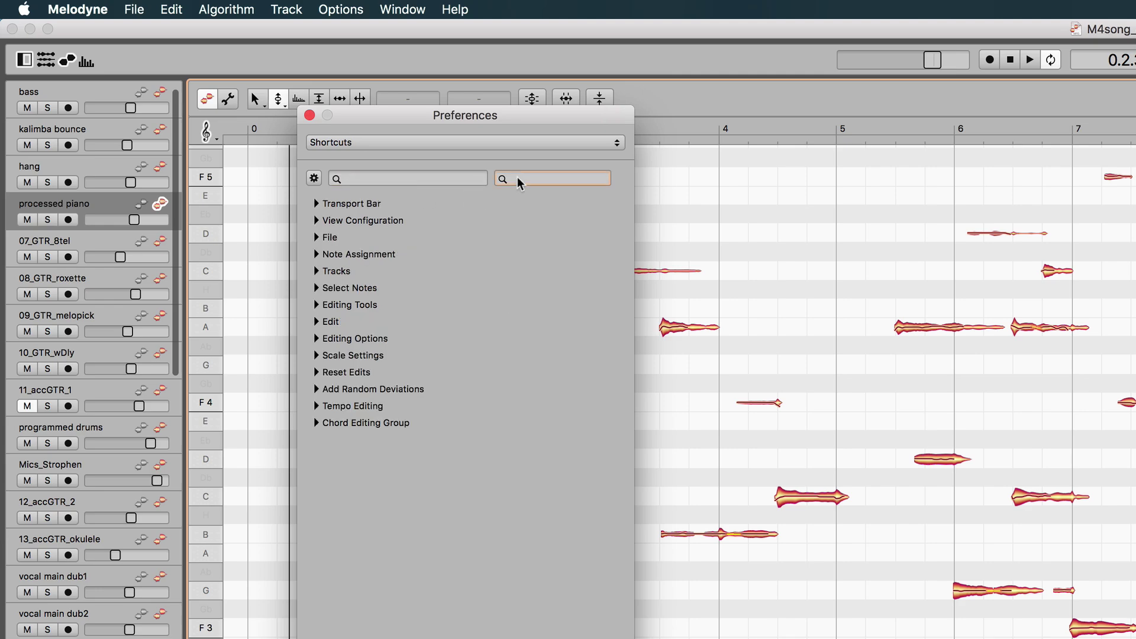
Step: Search shortcuts by keys with Alt-+ to find Zoom In, and show the saved shortcut sets
key("alt")
key("alt+plus")
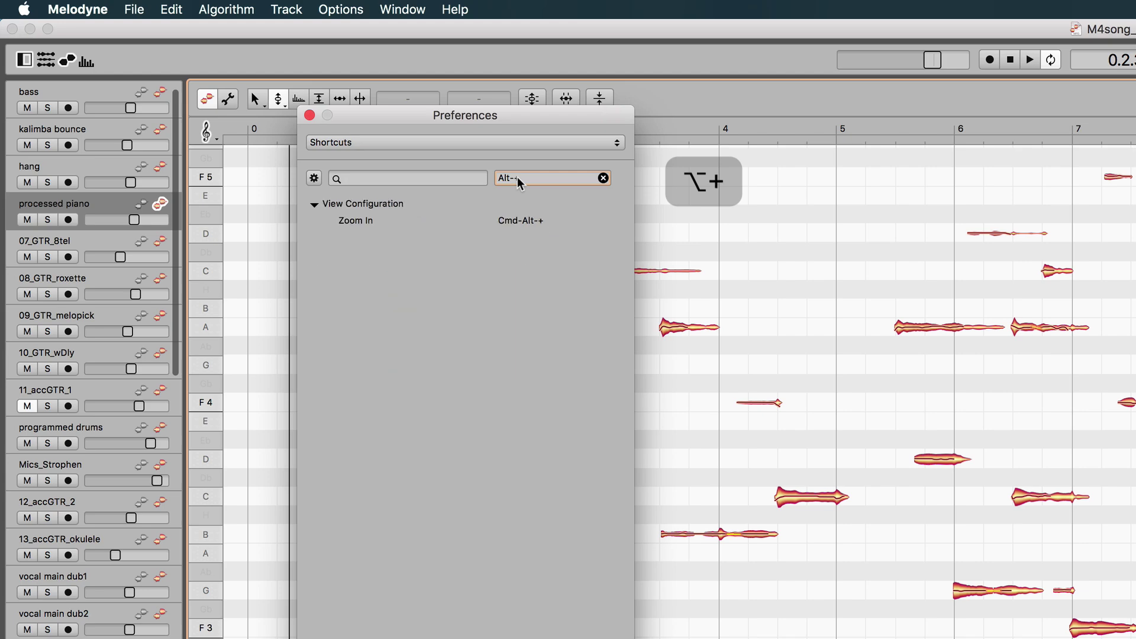
left_click(314, 178)
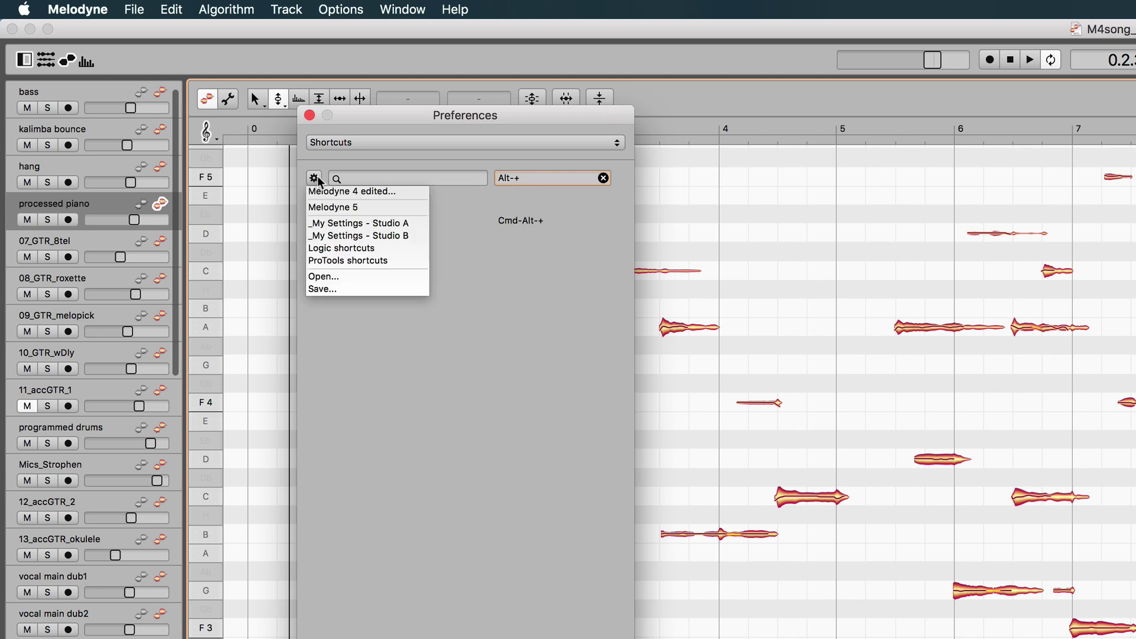